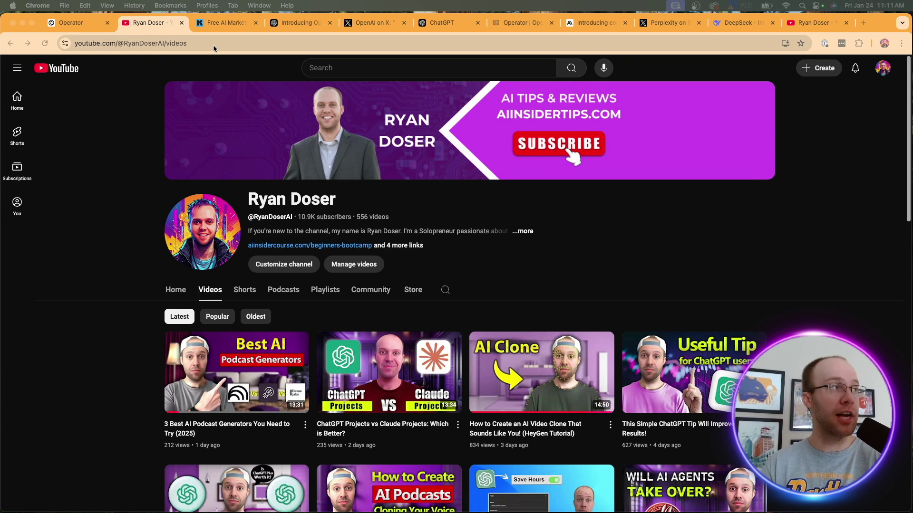
# Review the Free AI Marketing Essentials Guide heading in Kit, then switch back to the Operator tab
pyautogui.click(215, 28)
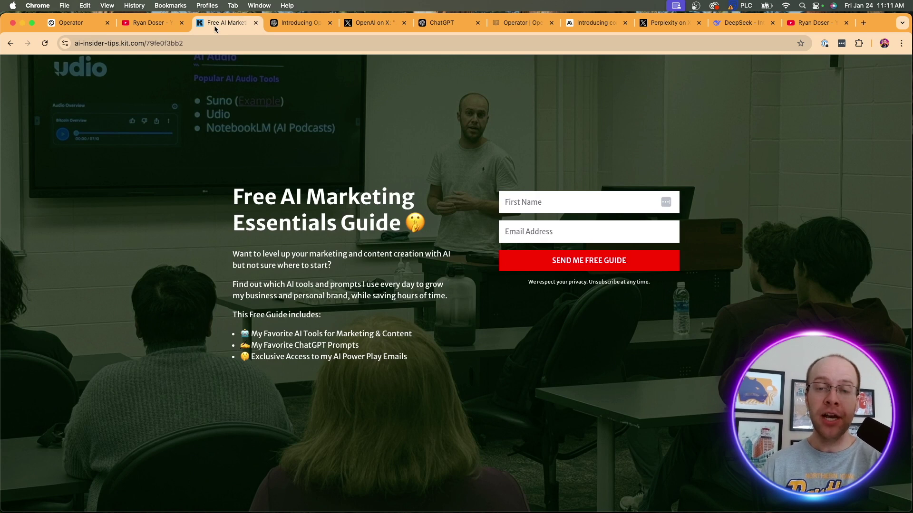
pyautogui.moveTo(233, 202); pyautogui.dragTo(413, 227)
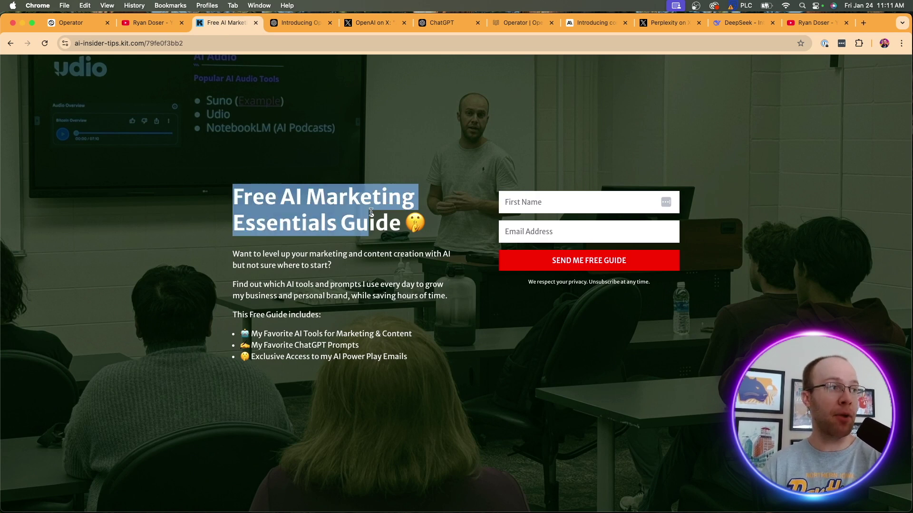
pyautogui.click(484, 317)
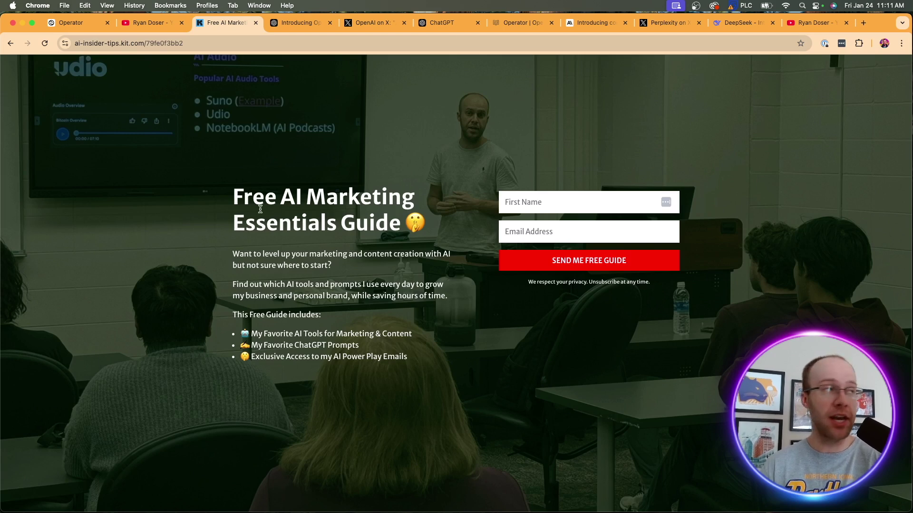
pyautogui.click(88, 28)
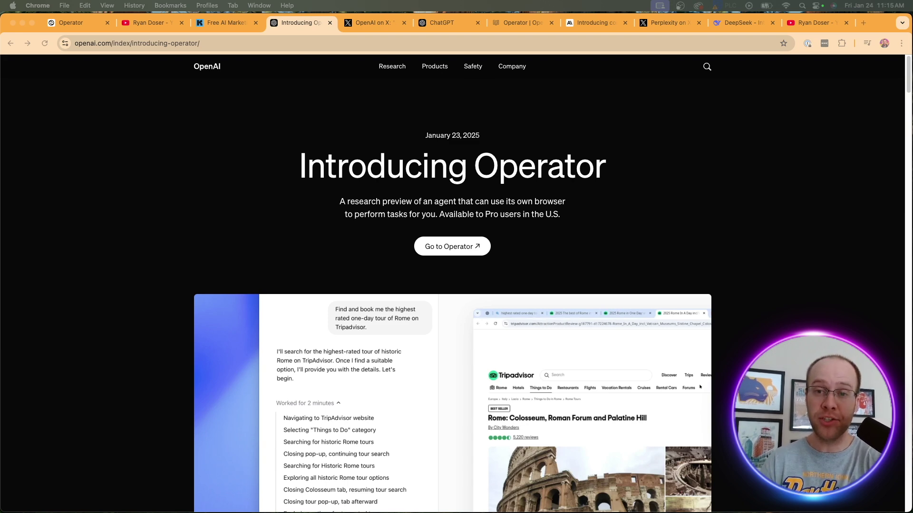
# Check the Introducing Operator article's web address and glance at OpenAI's post on X
pyautogui.click(273, 43)
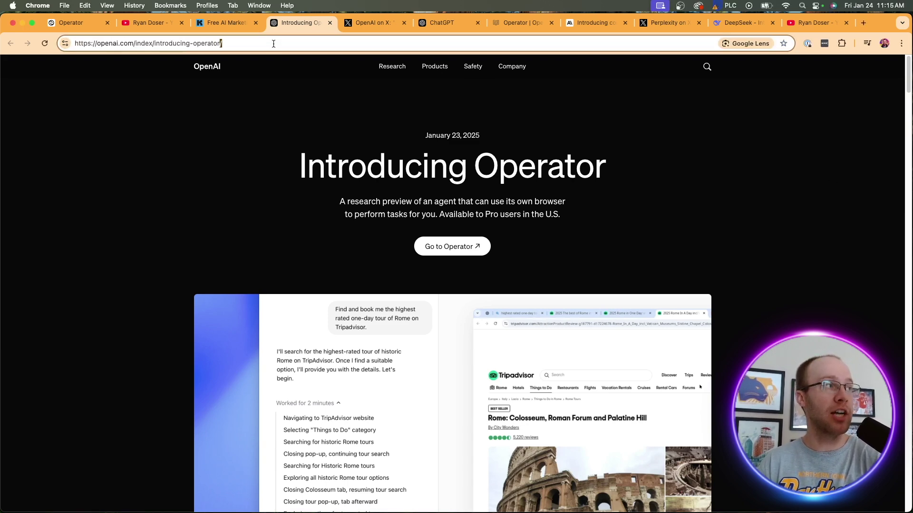
pyautogui.click(352, 122)
pyautogui.scroll(-8, 529, 151)
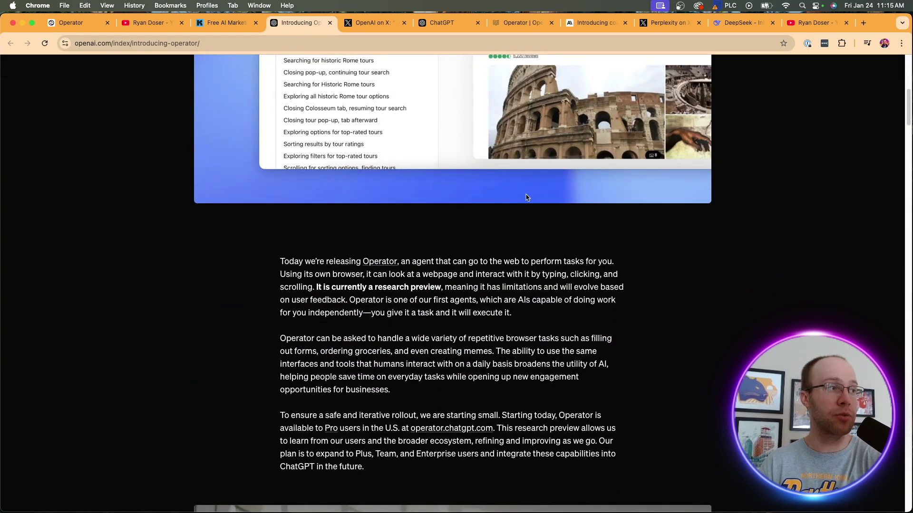
pyautogui.scroll(1, 531, 173)
pyautogui.click(374, 24)
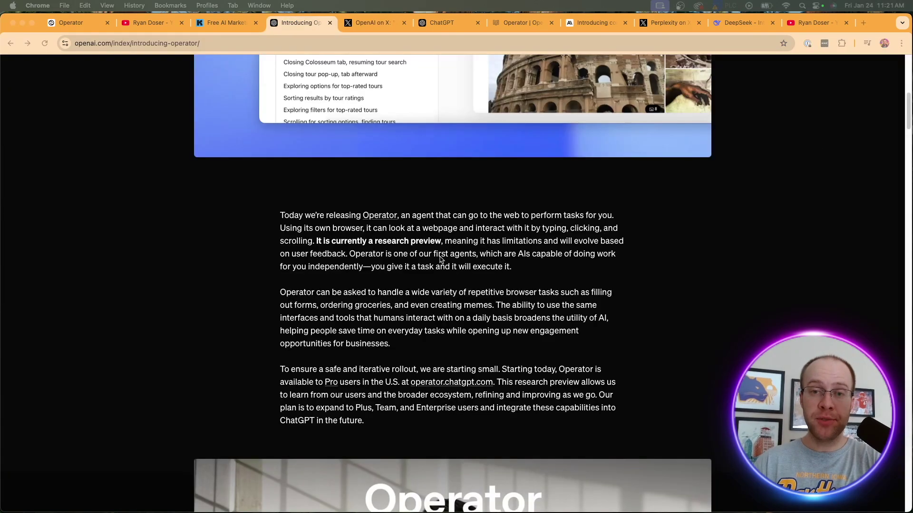
pyautogui.click(502, 250)
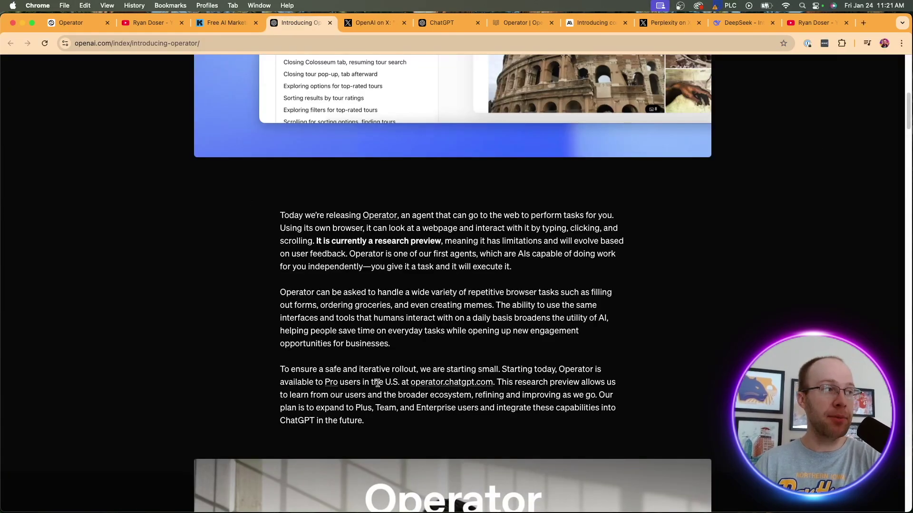
pyautogui.moveTo(372, 422); pyautogui.dragTo(279, 218)
pyautogui.click(280, 218)
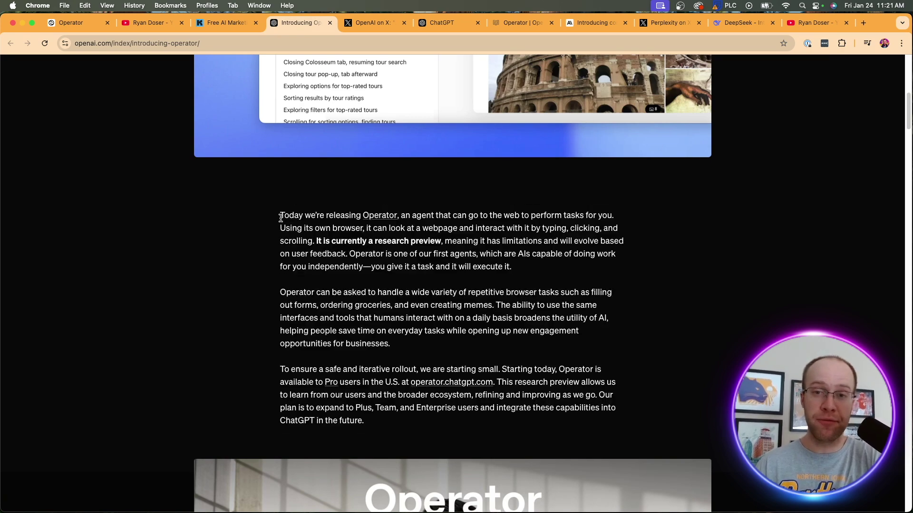
pyautogui.scroll(10, 280, 217)
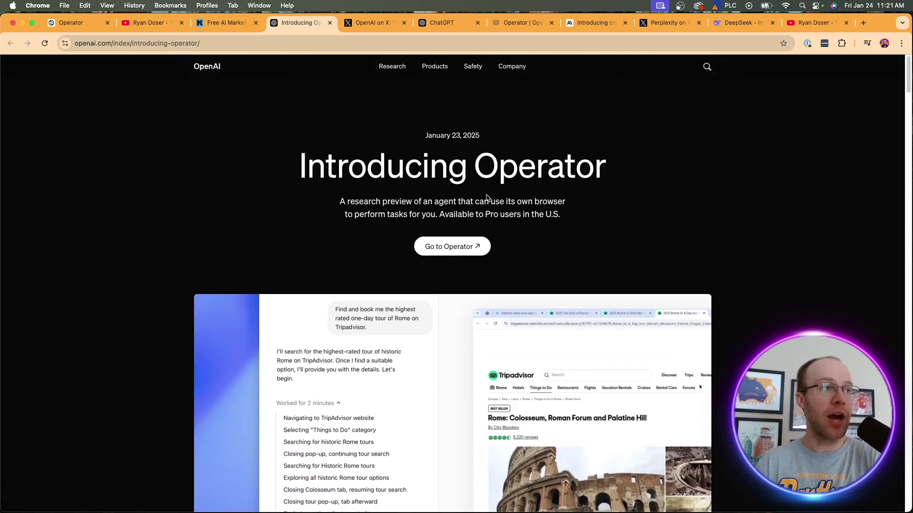
pyautogui.scroll(-10, 618, 271)
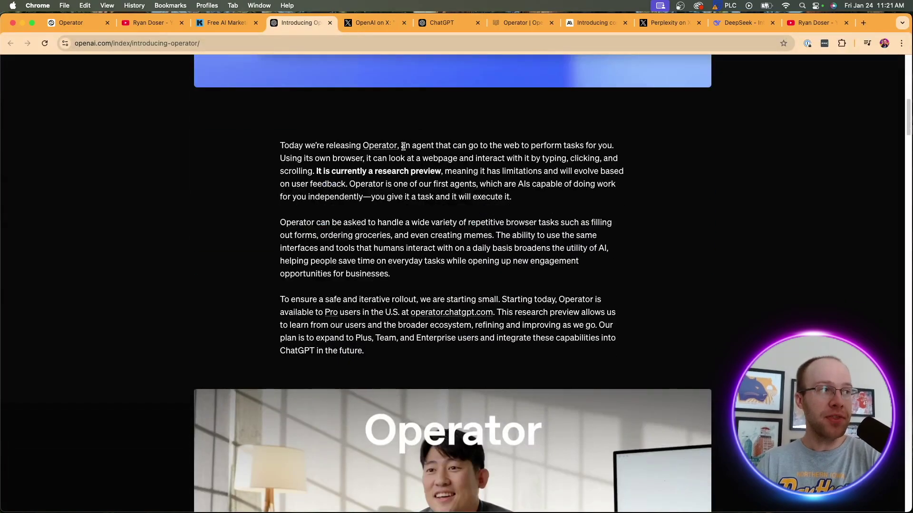
pyautogui.moveTo(403, 146); pyautogui.dragTo(575, 146)
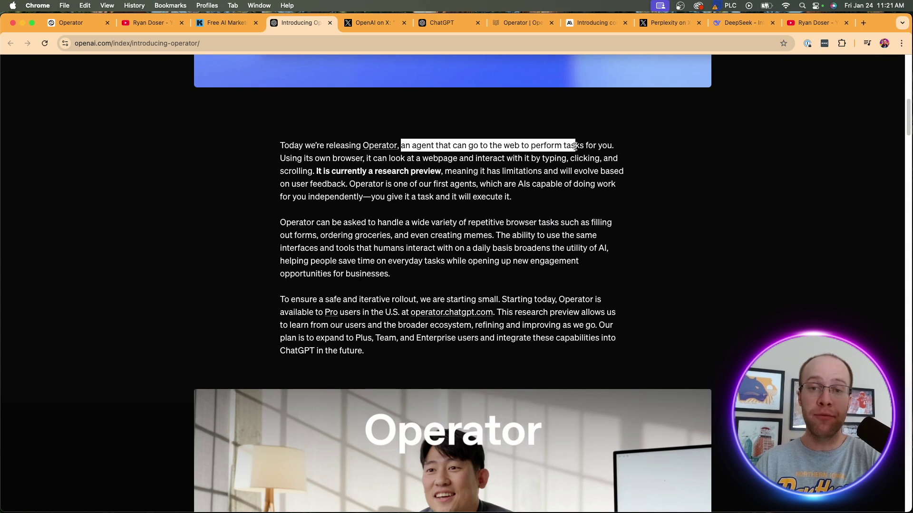
pyautogui.click(374, 153)
pyautogui.moveTo(281, 158); pyautogui.dragTo(312, 171)
pyautogui.click(312, 171)
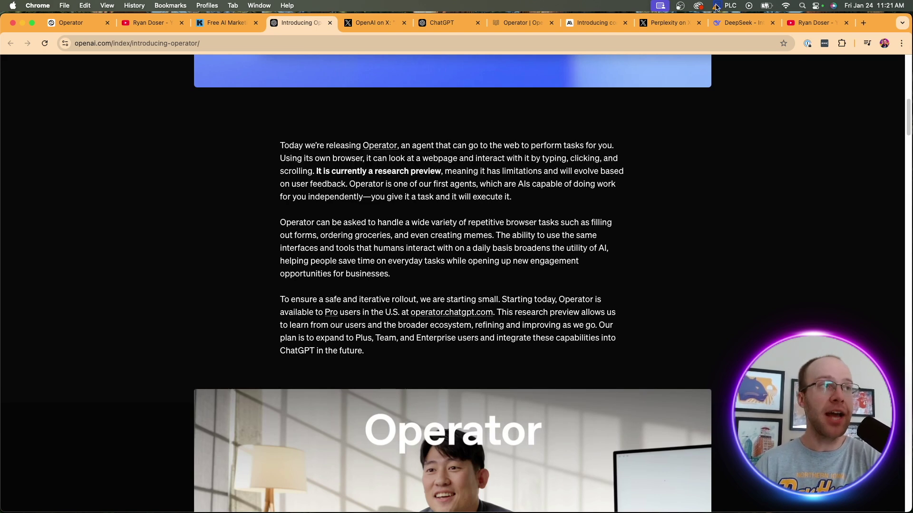
pyautogui.click(594, 22)
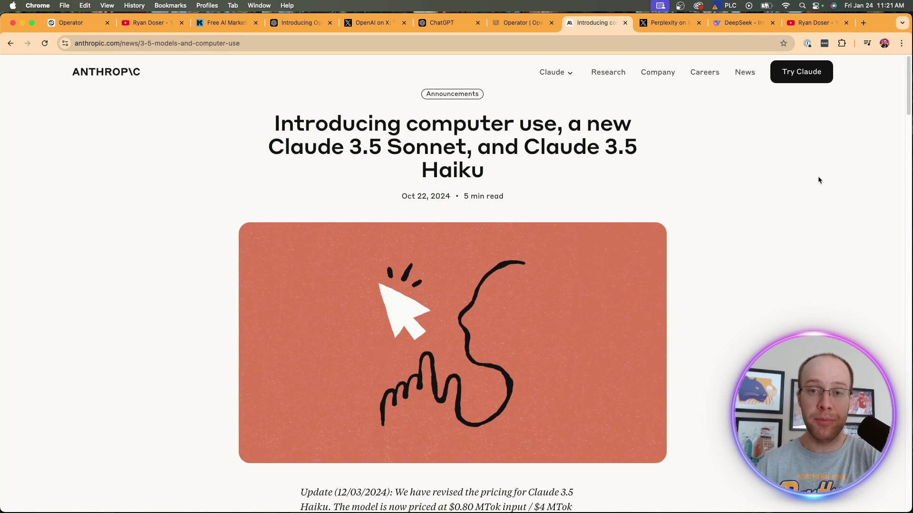
pyautogui.scroll(-15, 818, 180)
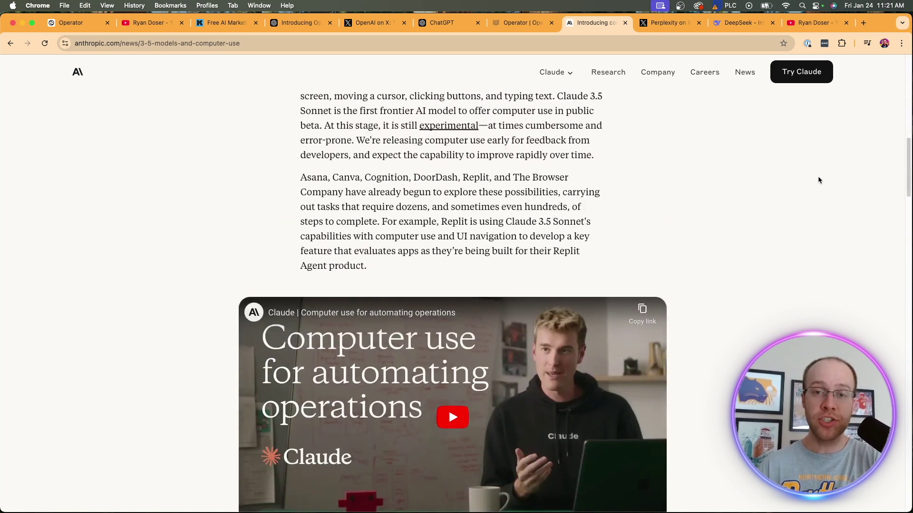
pyautogui.scroll(-3, 818, 180)
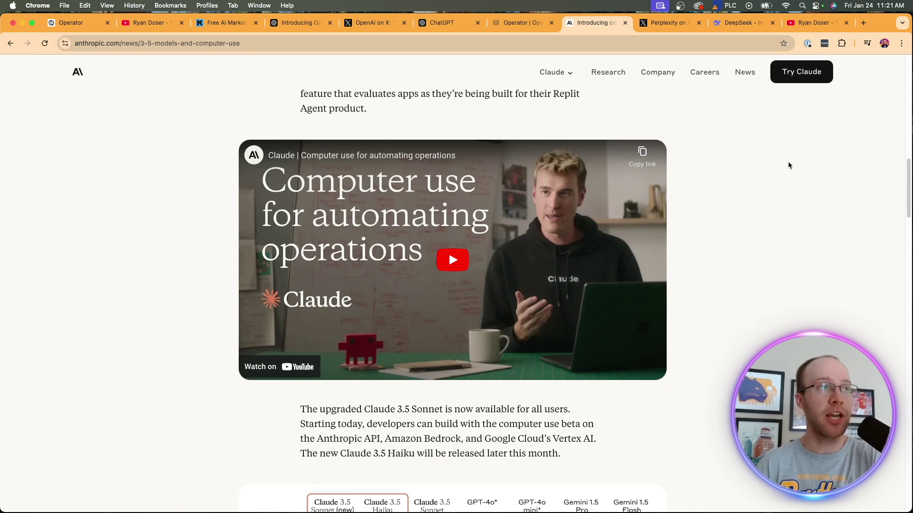
pyautogui.click(301, 23)
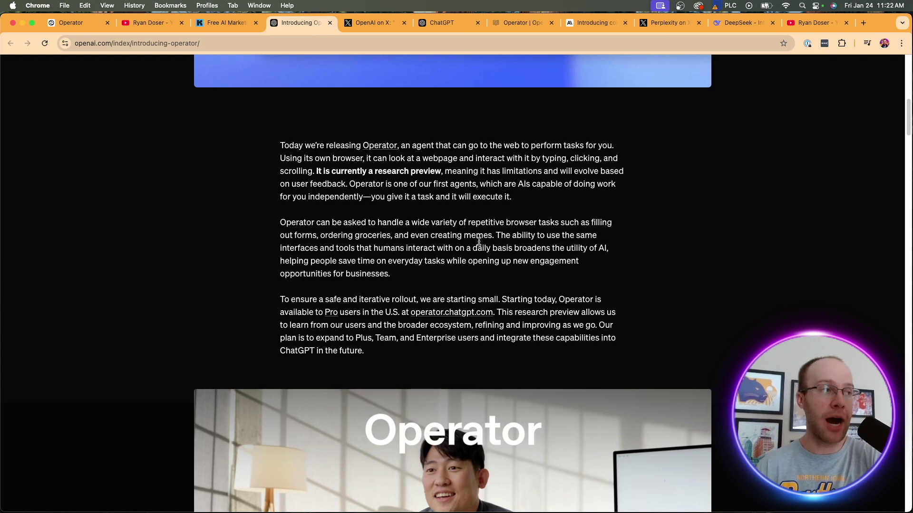
pyautogui.moveTo(468, 222); pyautogui.dragTo(557, 222)
pyautogui.click(555, 222)
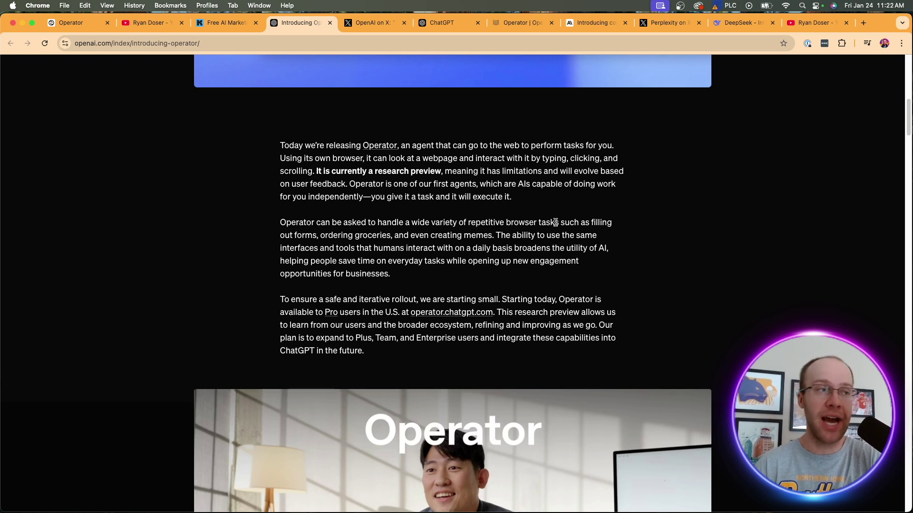
pyautogui.moveTo(285, 235); pyautogui.dragTo(484, 236)
pyautogui.click(485, 236)
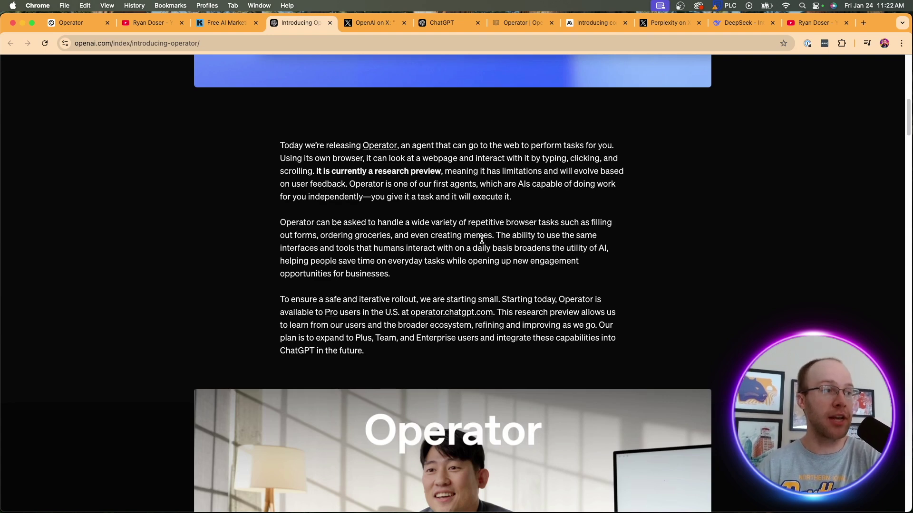
pyautogui.scroll(-2, 311, 255)
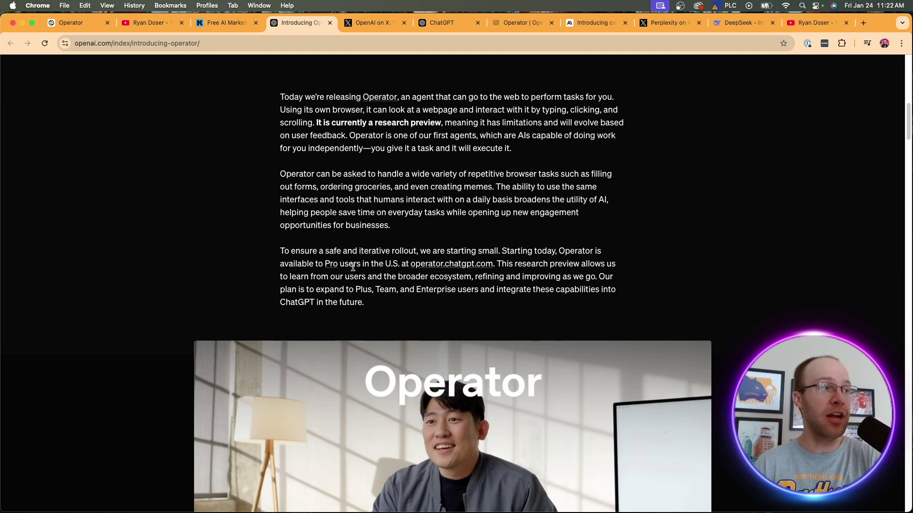
pyautogui.moveTo(353, 264); pyautogui.dragTo(395, 265)
pyautogui.click(423, 251)
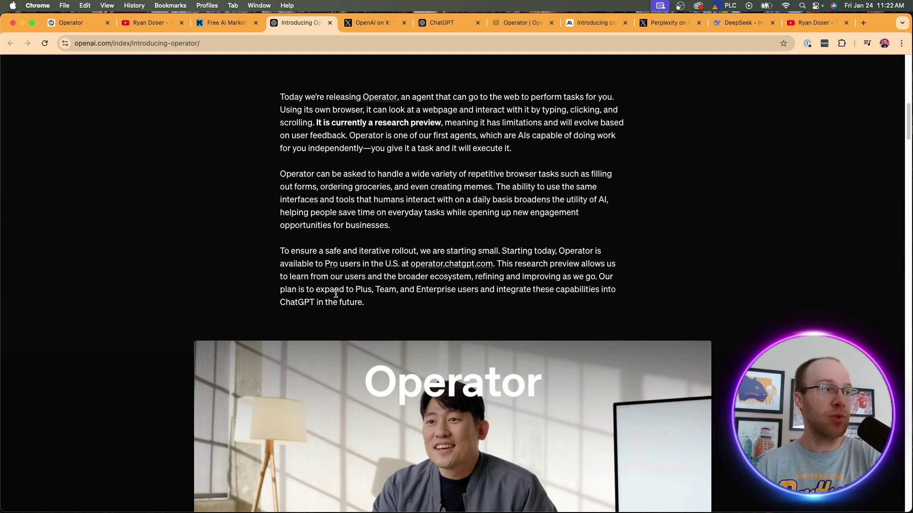
pyautogui.moveTo(321, 289); pyautogui.dragTo(372, 292)
pyautogui.click(386, 302)
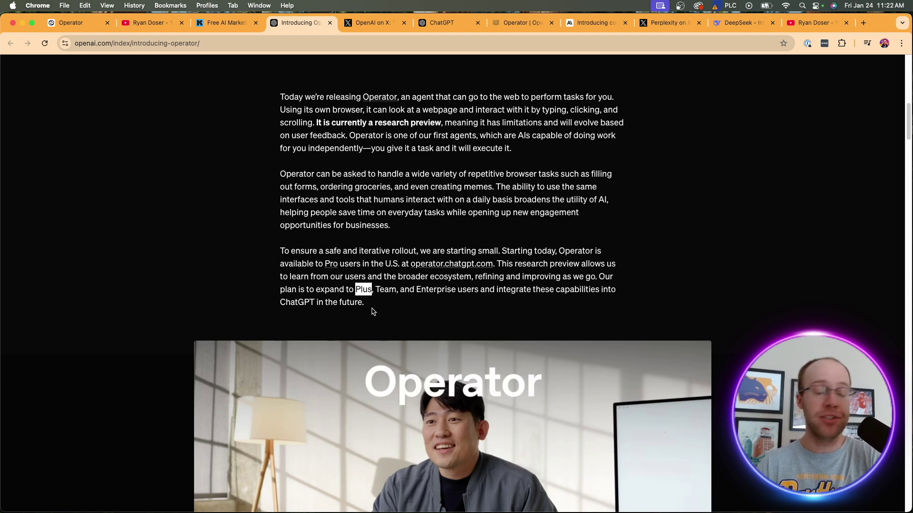
pyautogui.click(373, 308)
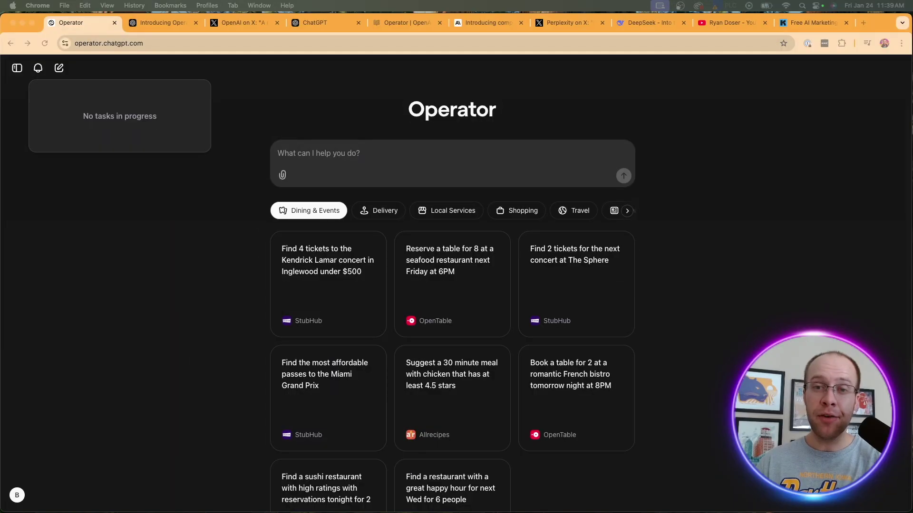
pyautogui.click(157, 158)
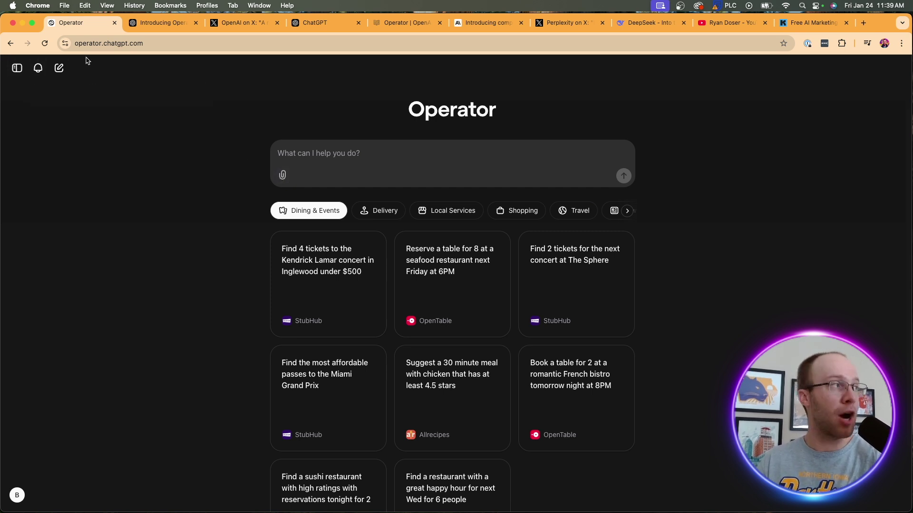
pyautogui.click(60, 69)
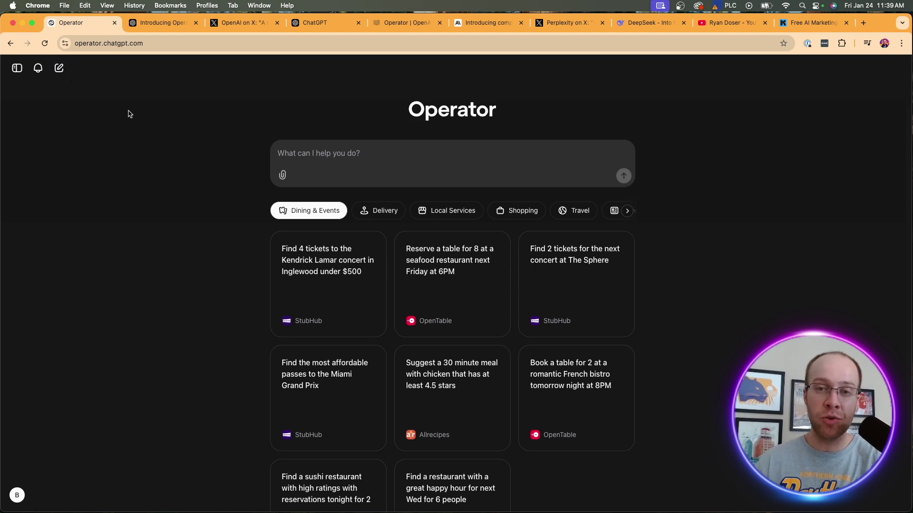
pyautogui.click(94, 42)
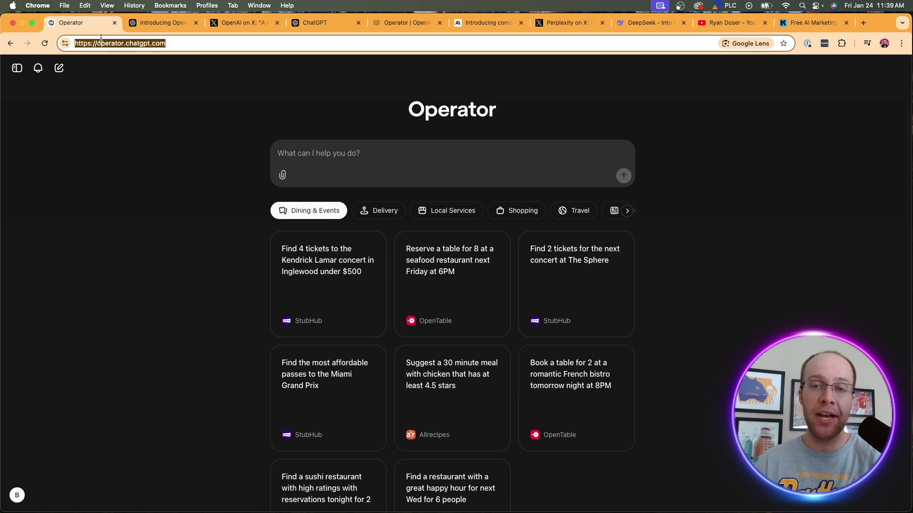
pyautogui.press('Right')
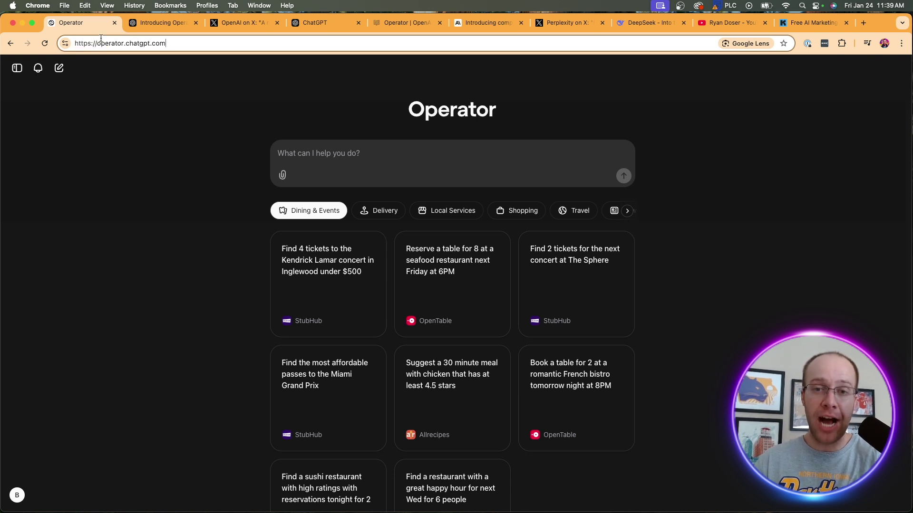
pyautogui.click(697, 226)
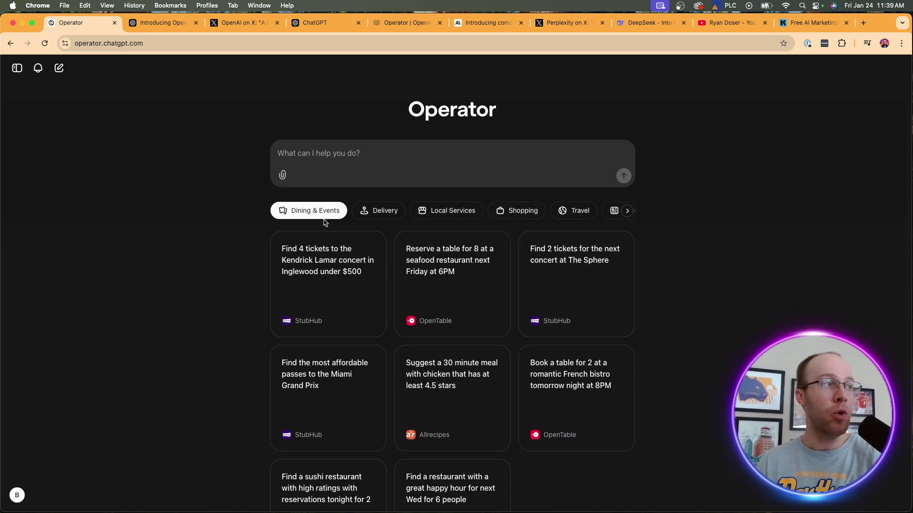
pyautogui.click(449, 213)
pyautogui.click(514, 212)
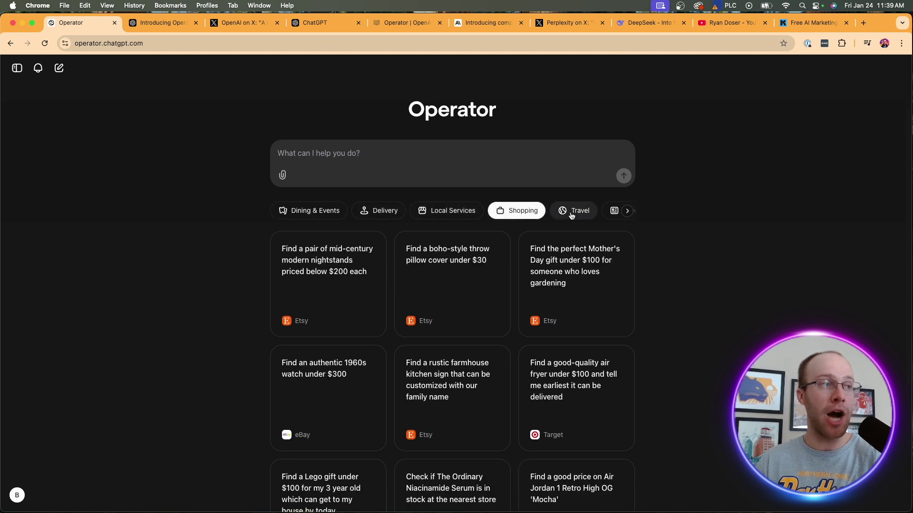
pyautogui.click(579, 212)
pyautogui.click(627, 211)
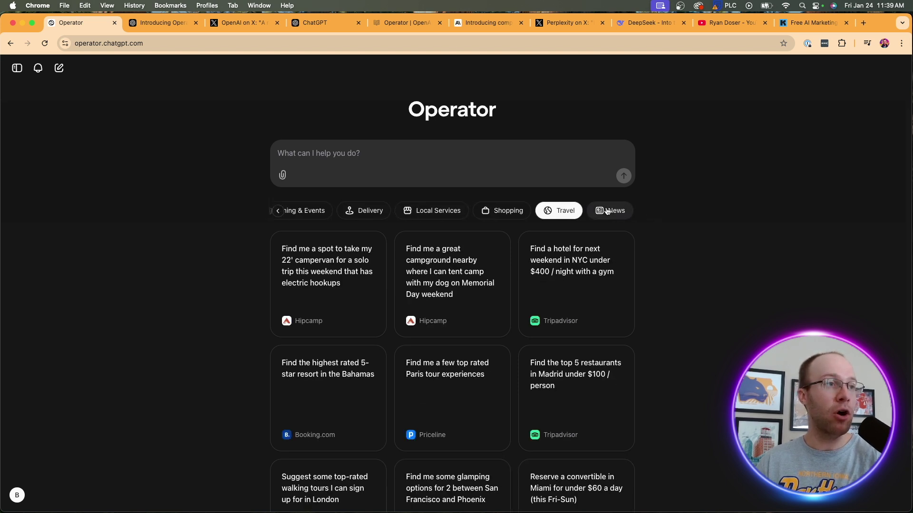
pyautogui.click(606, 212)
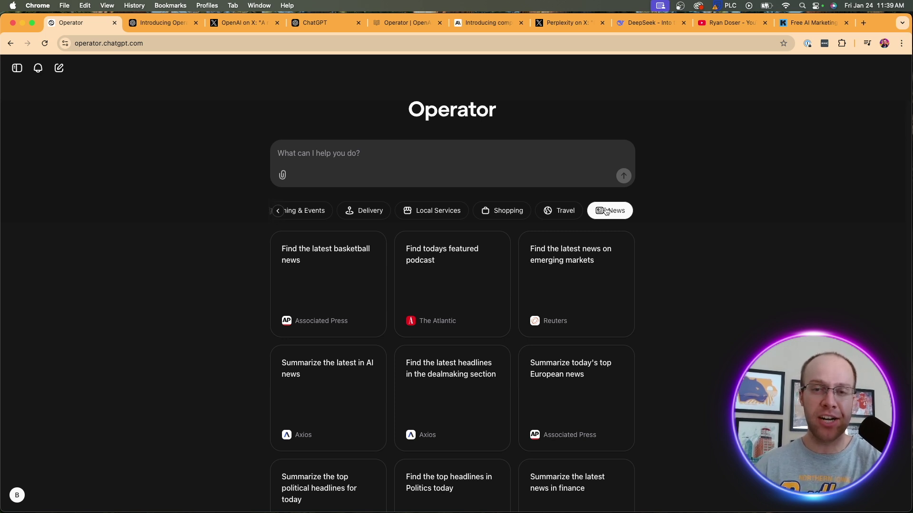
pyautogui.click(285, 211)
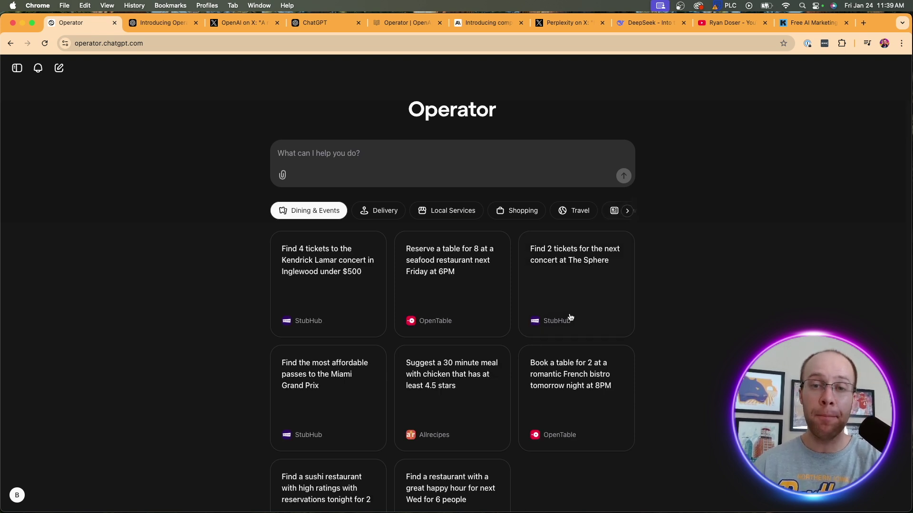
pyautogui.scroll(-2, 570, 318)
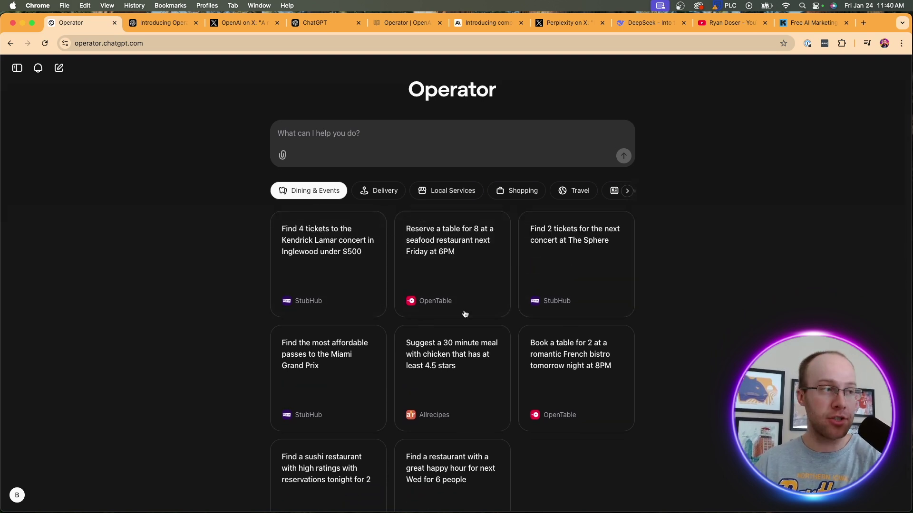
pyautogui.scroll(-2, 508, 272)
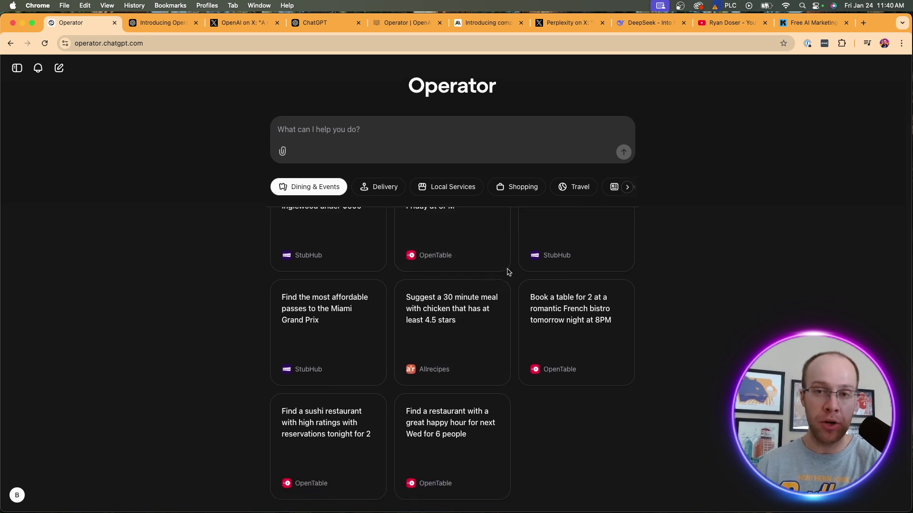
pyautogui.scroll(-1, 508, 272)
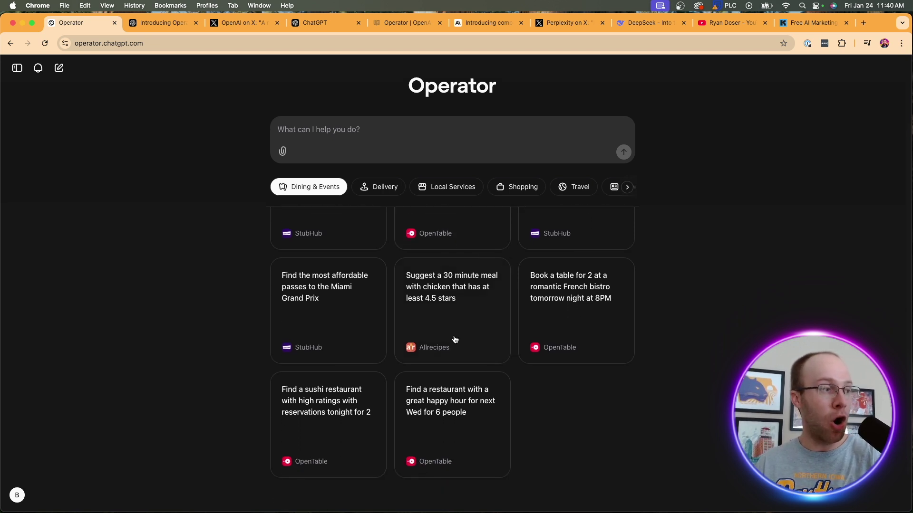
pyautogui.click(379, 188)
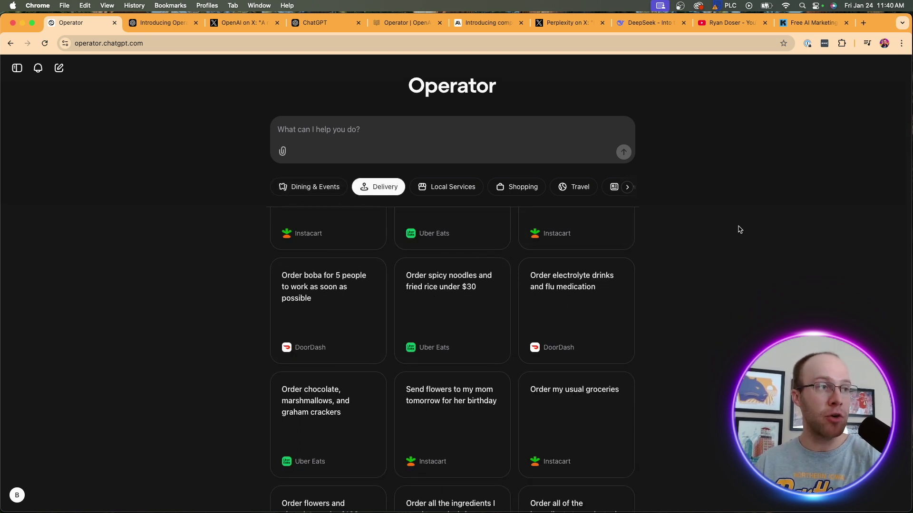
pyautogui.scroll(-3, 687, 306)
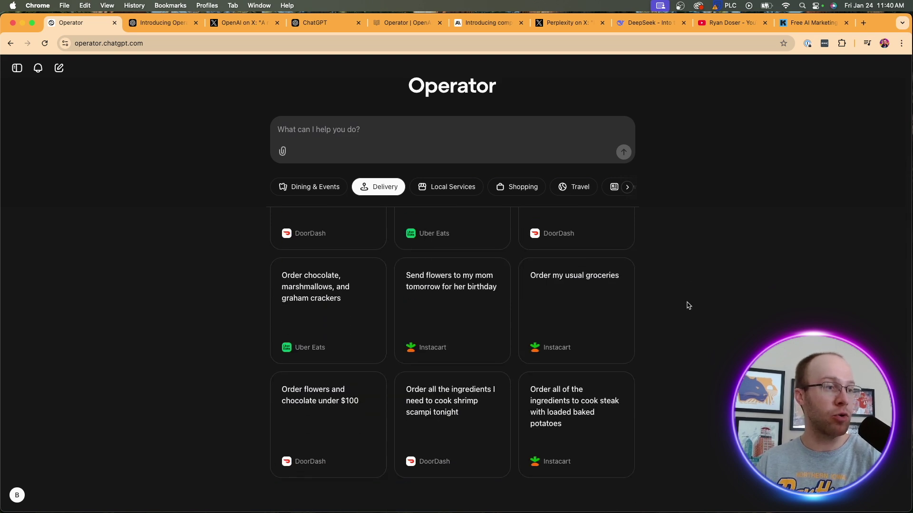
pyautogui.scroll(10, 687, 304)
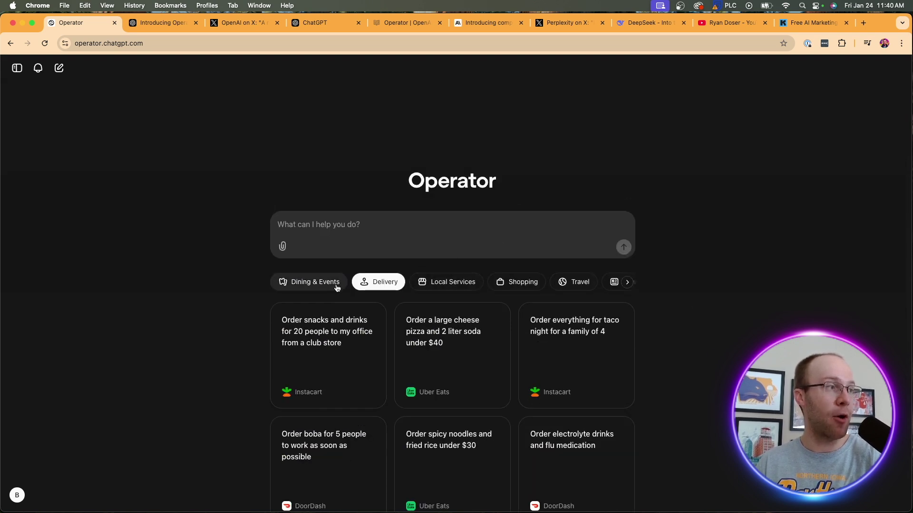
pyautogui.click(445, 283)
pyautogui.scroll(-5, 584, 253)
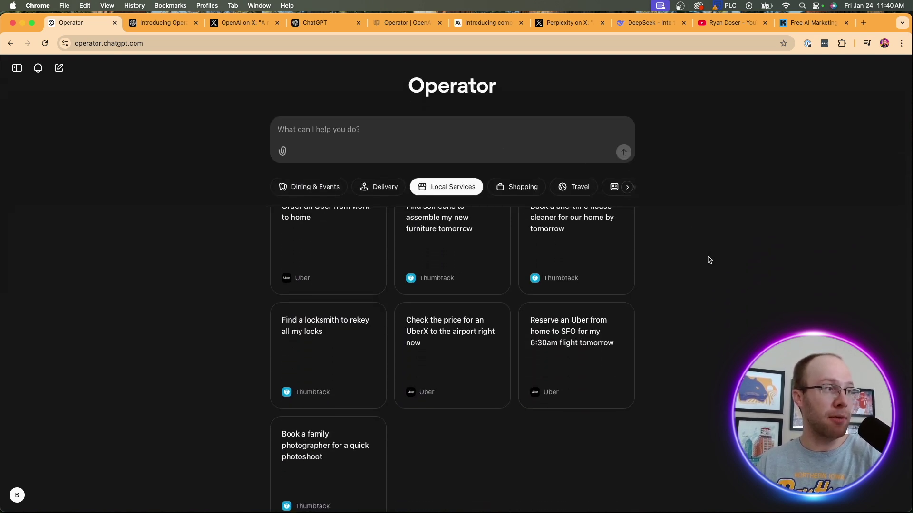
pyautogui.scroll(3, 443, 367)
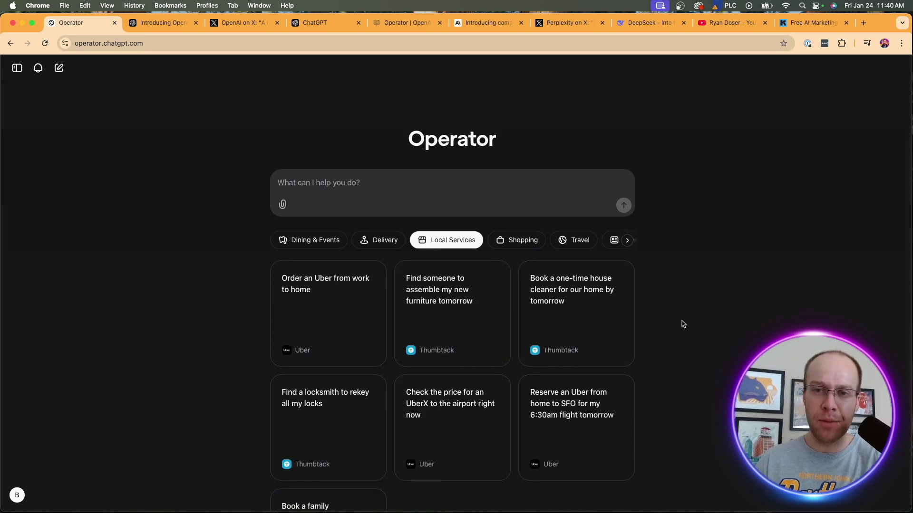
pyautogui.click(511, 240)
pyautogui.scroll(-3, 737, 266)
pyautogui.scroll(-3, 736, 266)
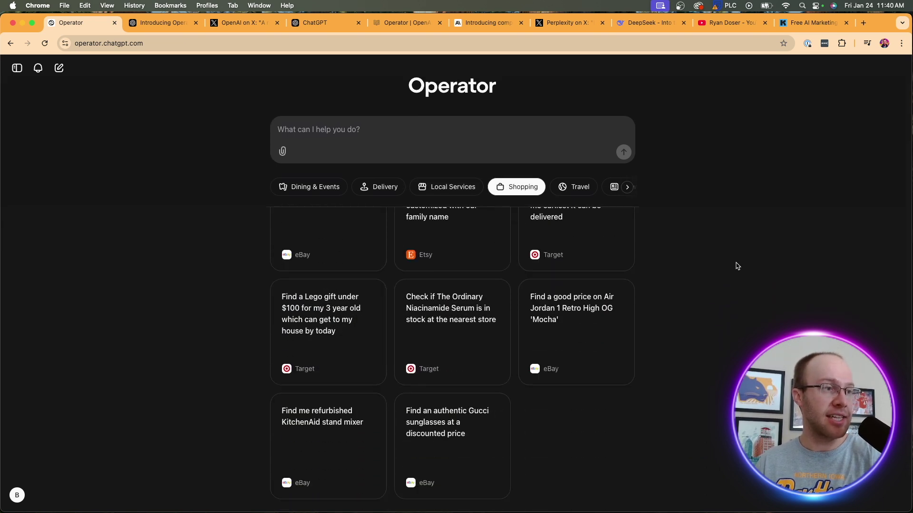
pyautogui.scroll(5, 737, 266)
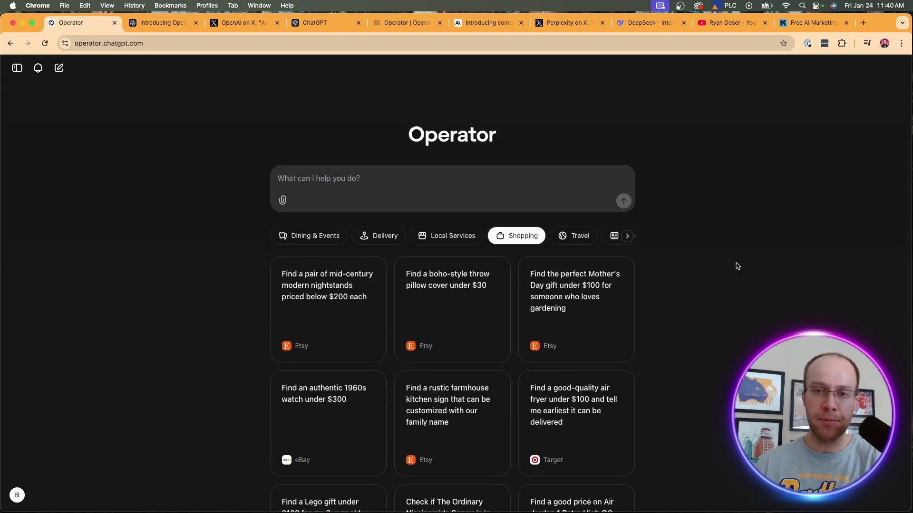
pyautogui.click(566, 231)
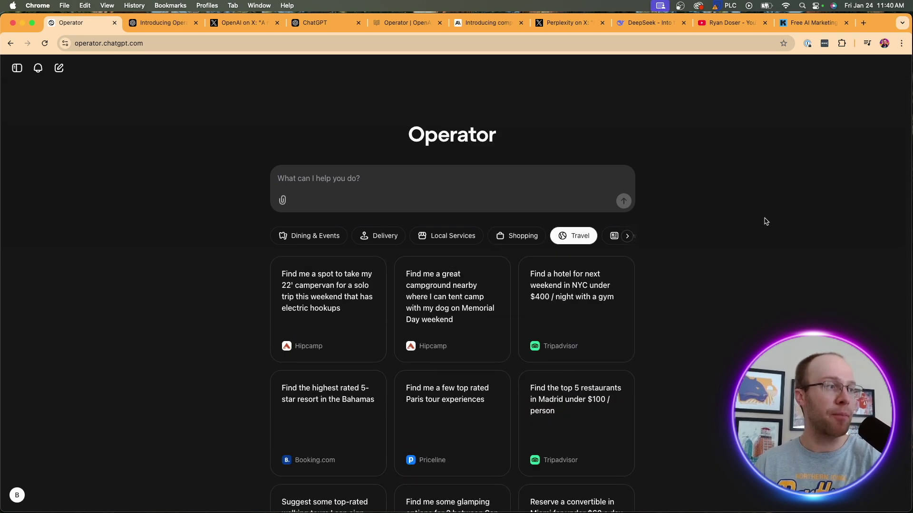
pyautogui.scroll(-5, 765, 221)
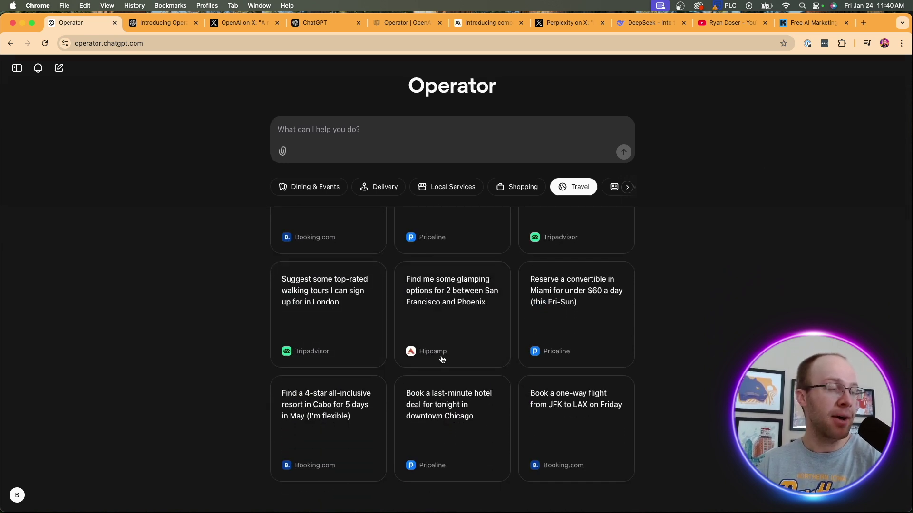
pyautogui.scroll(5, 452, 333)
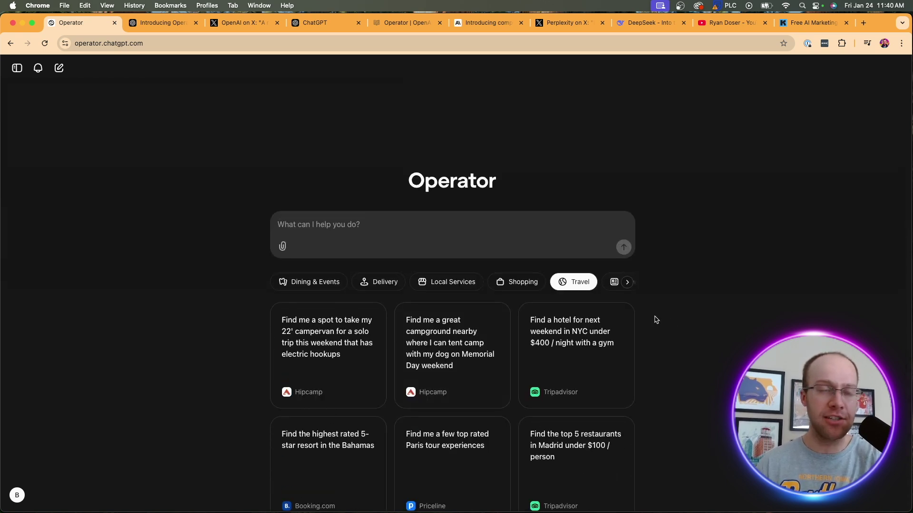
pyautogui.click(626, 283)
pyautogui.click(613, 287)
pyautogui.scroll(-6, 672, 310)
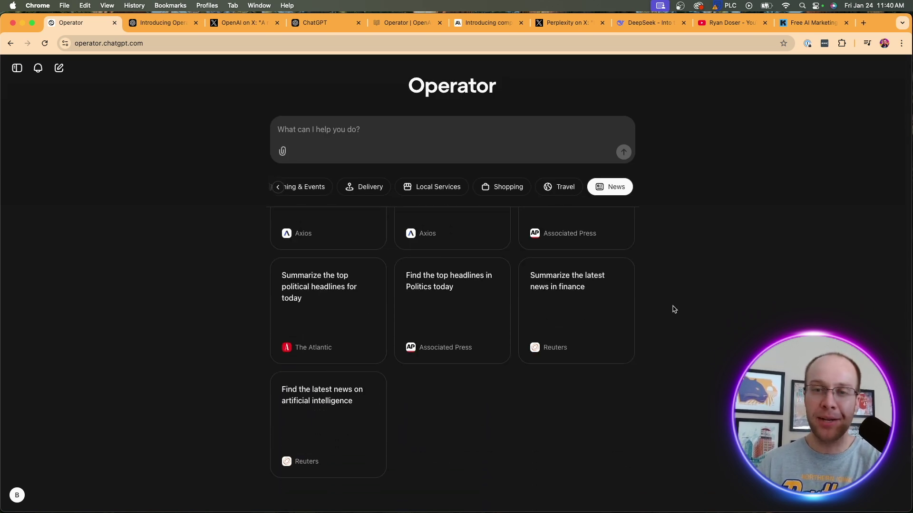
pyautogui.scroll(8, 611, 297)
pyautogui.click(306, 282)
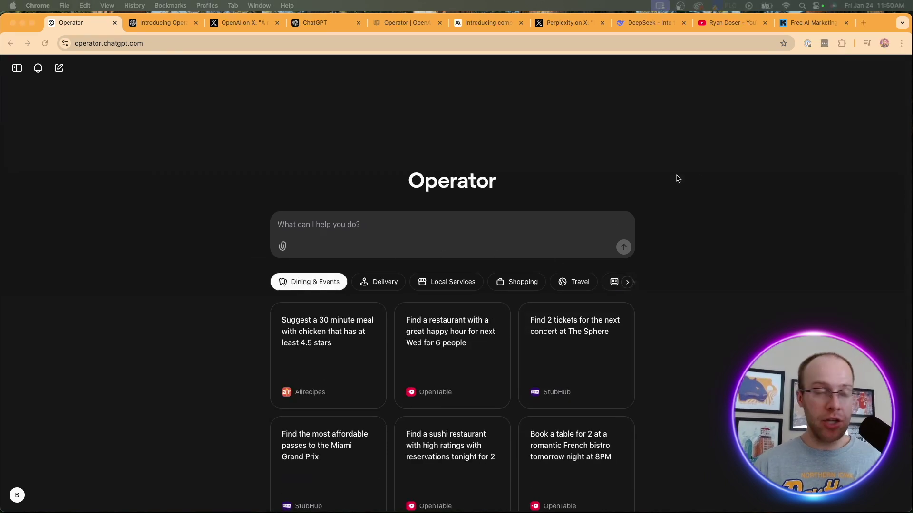
# Submit the request to book a Daytona Beach Airbnb for two, February 1–3, under $200 per night
pyautogui.click(465, 232)
pyautogui.write('Book me an Airbnb for two people in Daytona Beach, Florida for two nights (February 1-3). Preferably under $200 per night.')
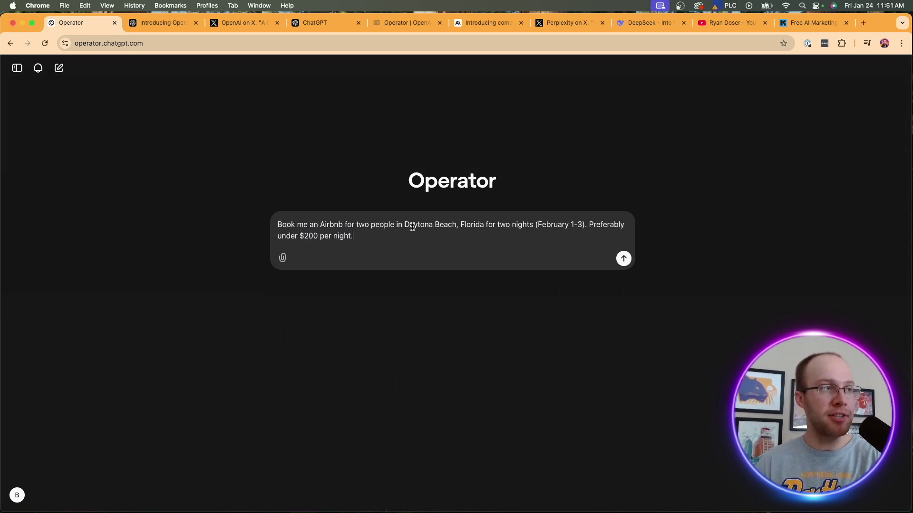
pyautogui.moveTo(414, 224); pyautogui.dragTo(584, 223)
pyautogui.click(584, 223)
pyautogui.click(383, 242)
pyautogui.press('Return')
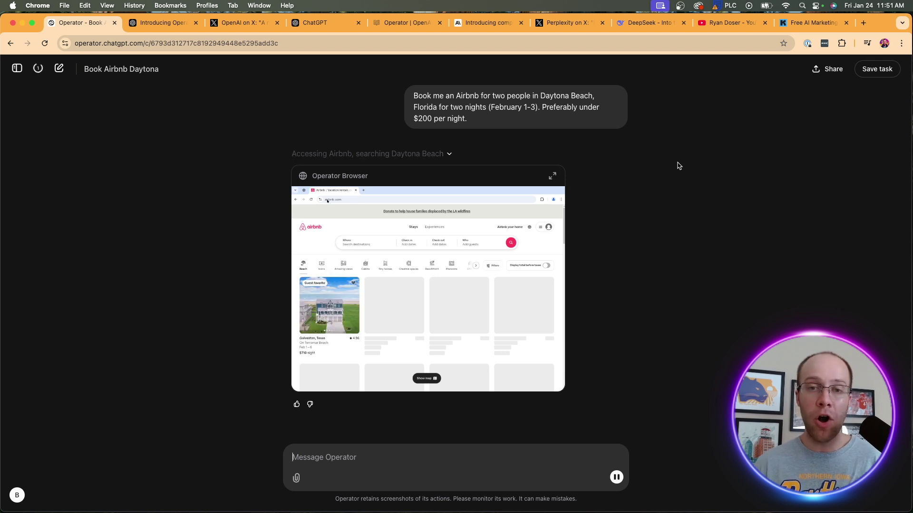
# Enlarge Operator's live browser view and expand its step list as it reaches Airbnb checkout
pyautogui.moveTo(537, 379)
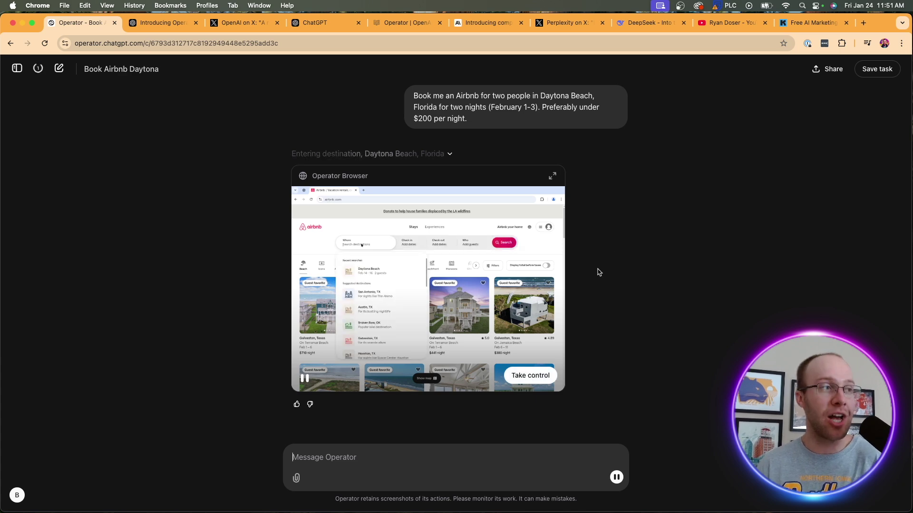
pyautogui.click(553, 176)
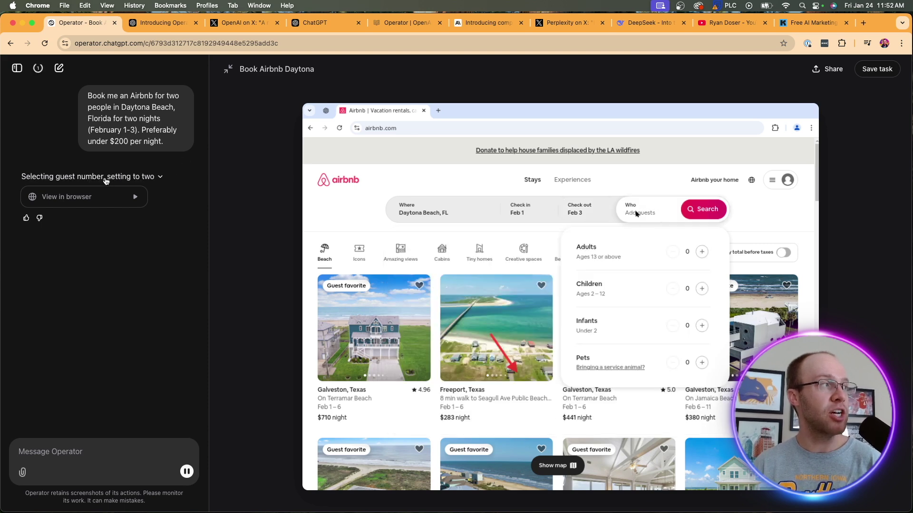
pyautogui.click(107, 179)
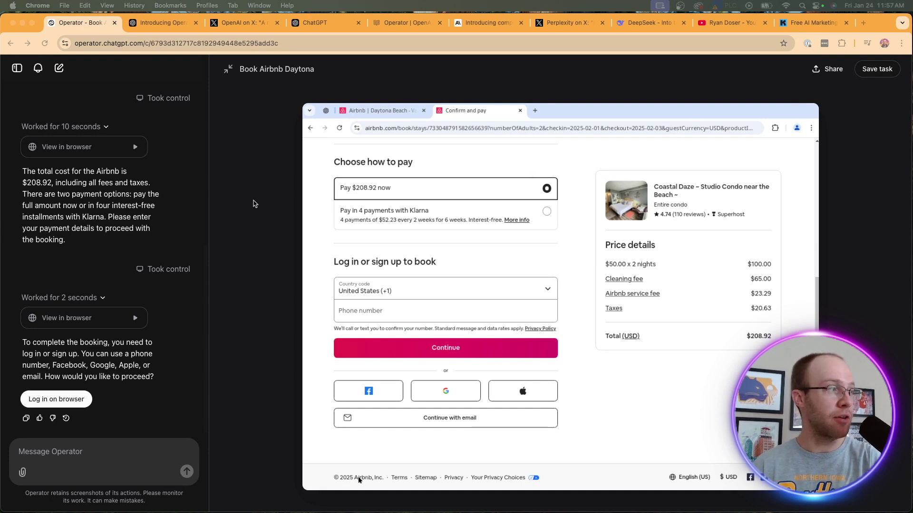
# Note the $208.92 total in Operator's reply, then take control of the remote browser
pyautogui.moveTo(27, 184); pyautogui.dragTo(51, 185)
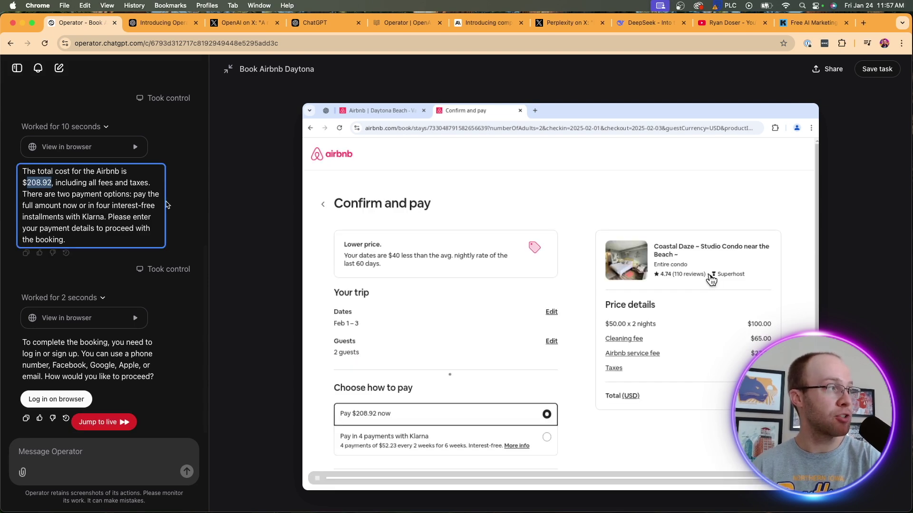
pyautogui.click(120, 363)
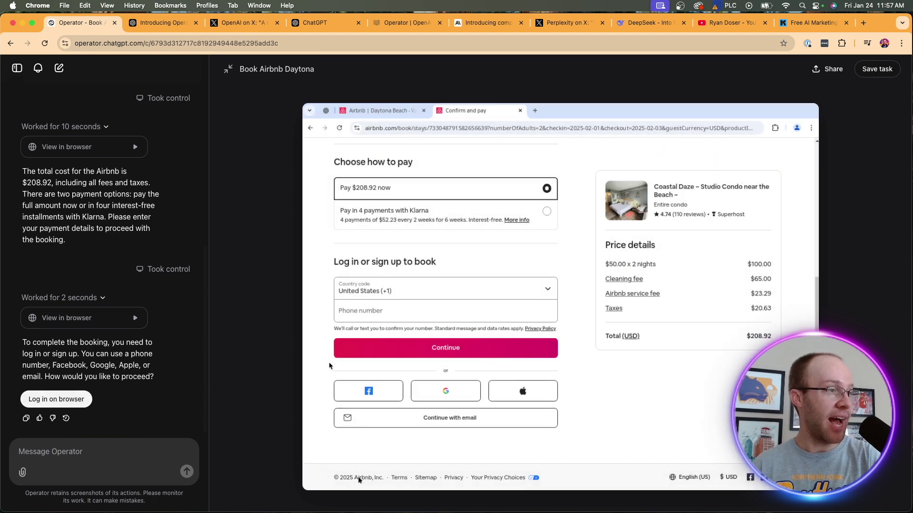
pyautogui.moveTo(566, 302)
pyautogui.click(567, 300)
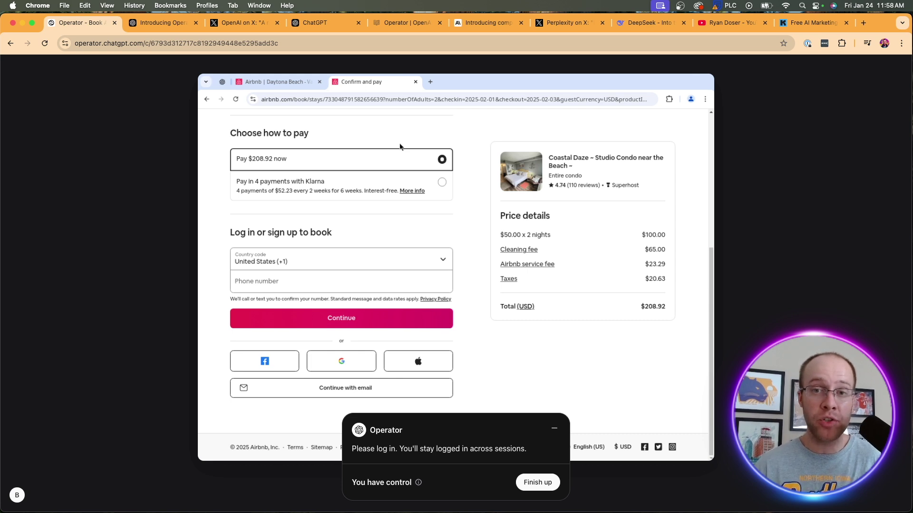
# Open and close a new remote-browser tab and scroll through the Airbnb Confirm and pay page
pyautogui.click(430, 81)
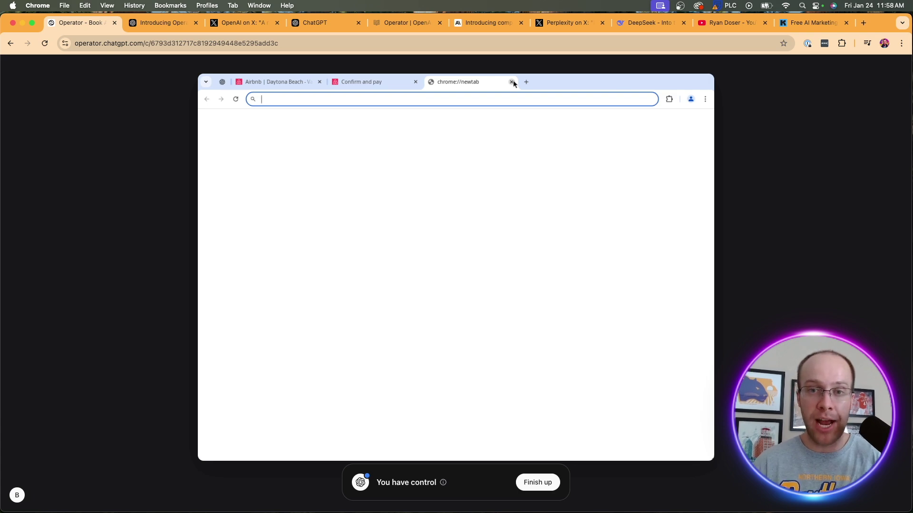
pyautogui.click(512, 82)
pyautogui.scroll(5, 463, 244)
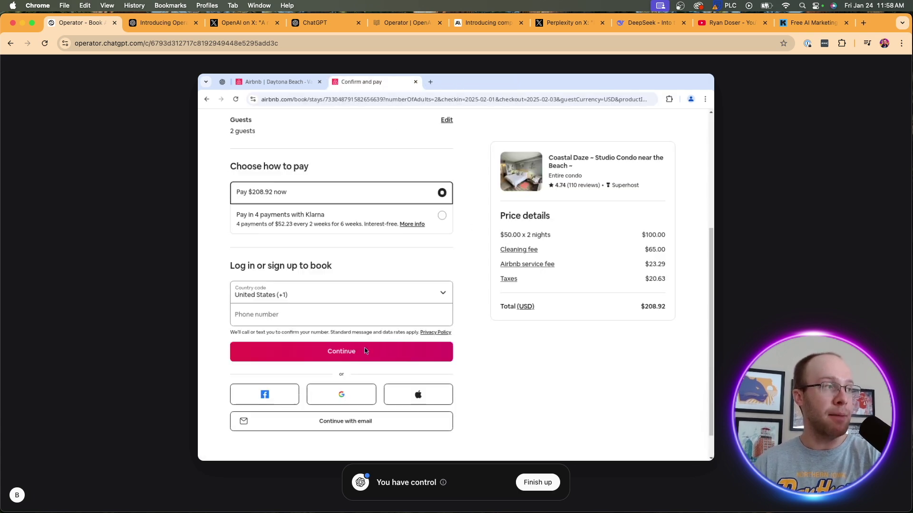
pyautogui.scroll(-4, 412, 352)
pyautogui.scroll(-2, 410, 350)
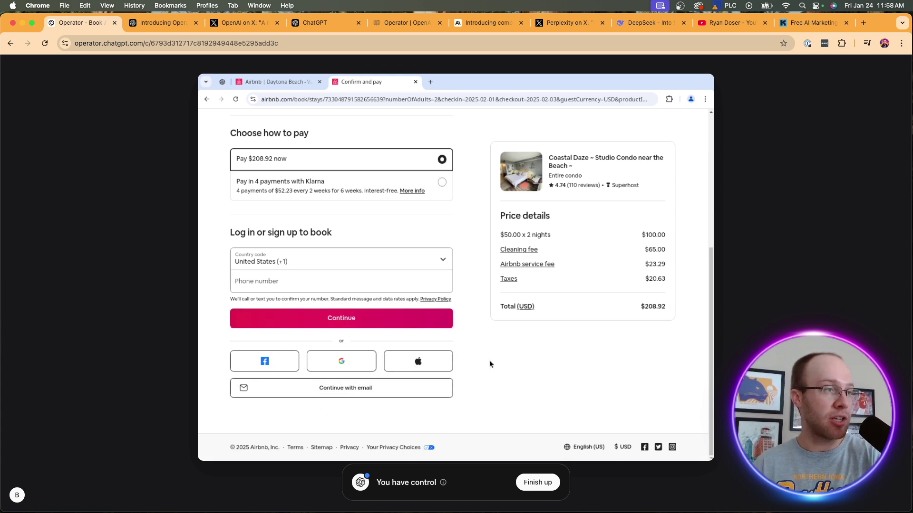
pyautogui.scroll(5, 512, 330)
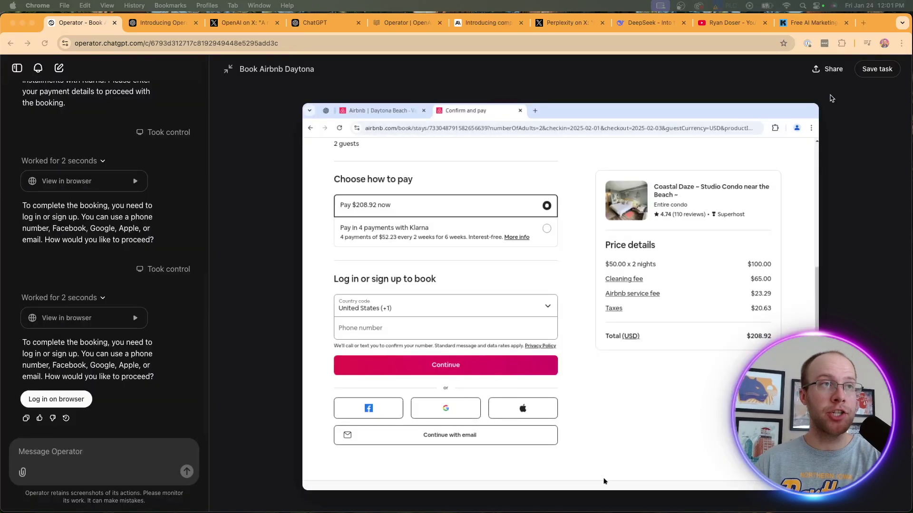
# Watch the video replay of the Book Airbnb Daytona task from the Share menu
pyautogui.click(833, 97)
pyautogui.click(832, 70)
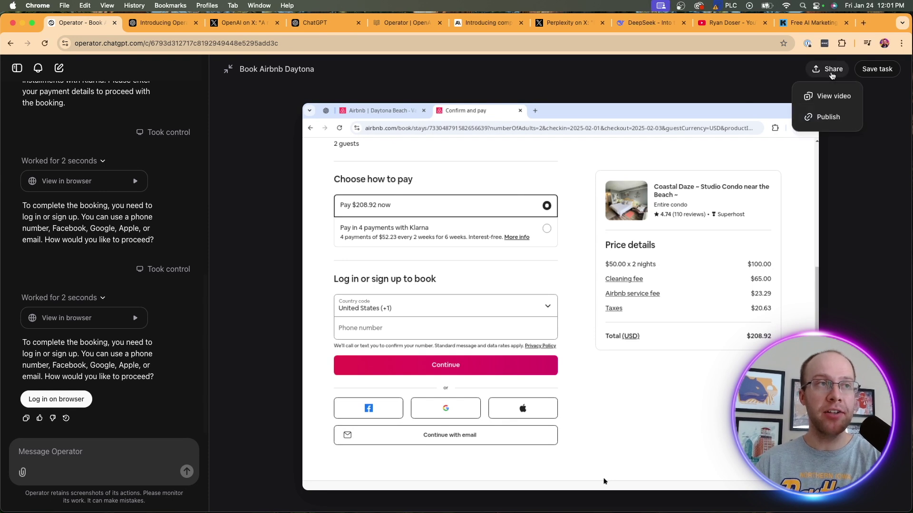
pyautogui.click(839, 97)
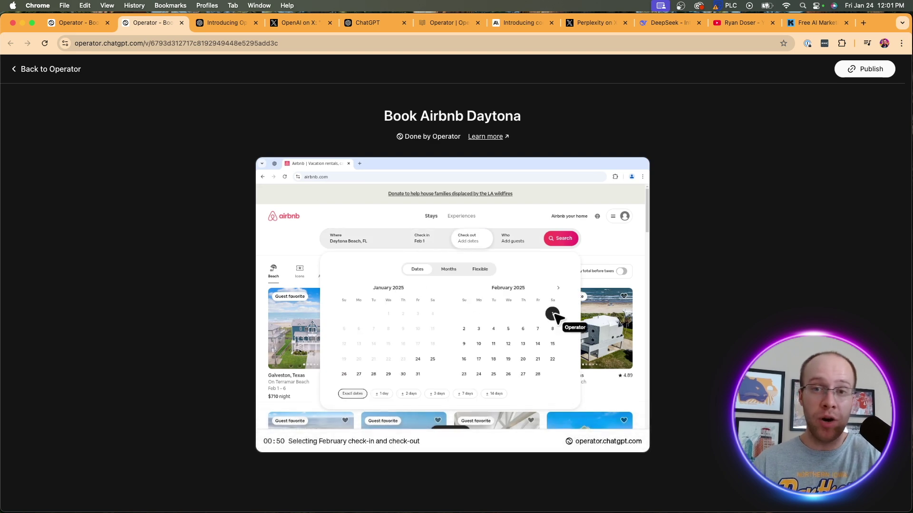
# Reopen Book Airbnb Daytona from the past tasks list and start saving it as a reusable task
pyautogui.click(36, 71)
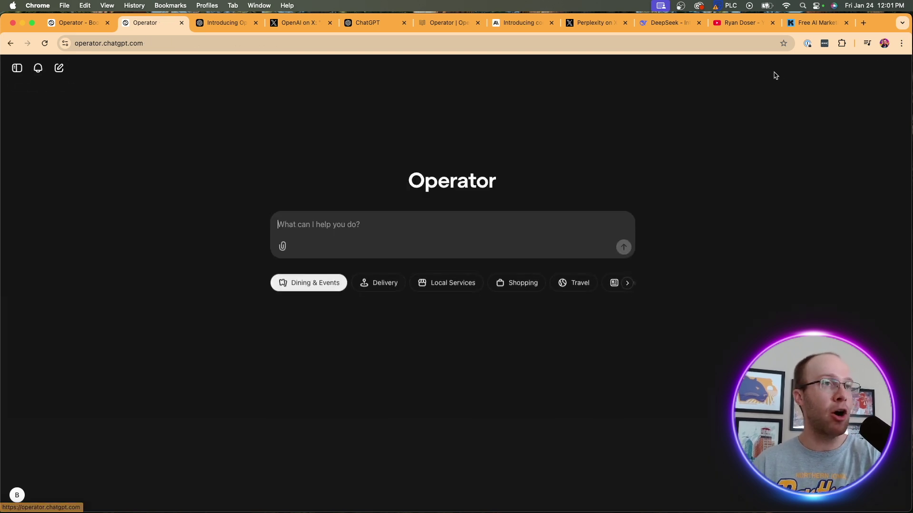
pyautogui.click(17, 68)
pyautogui.click(59, 112)
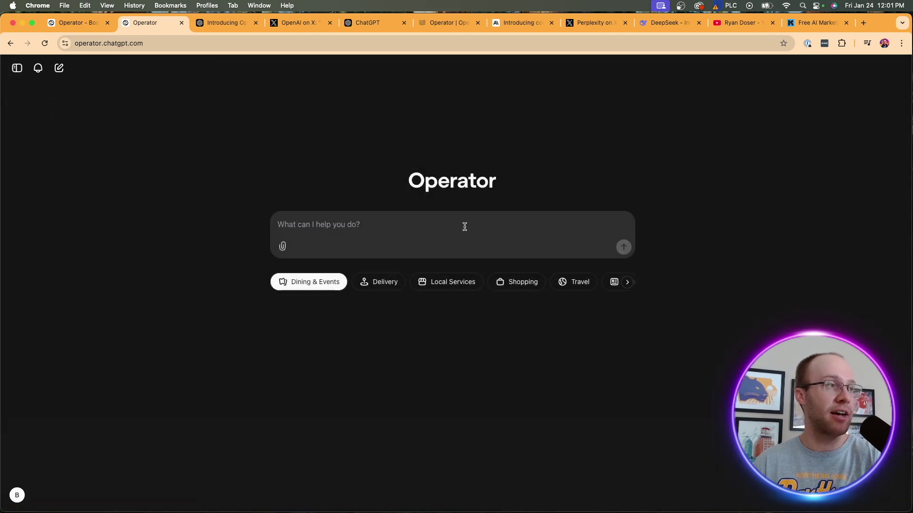
pyautogui.click(876, 69)
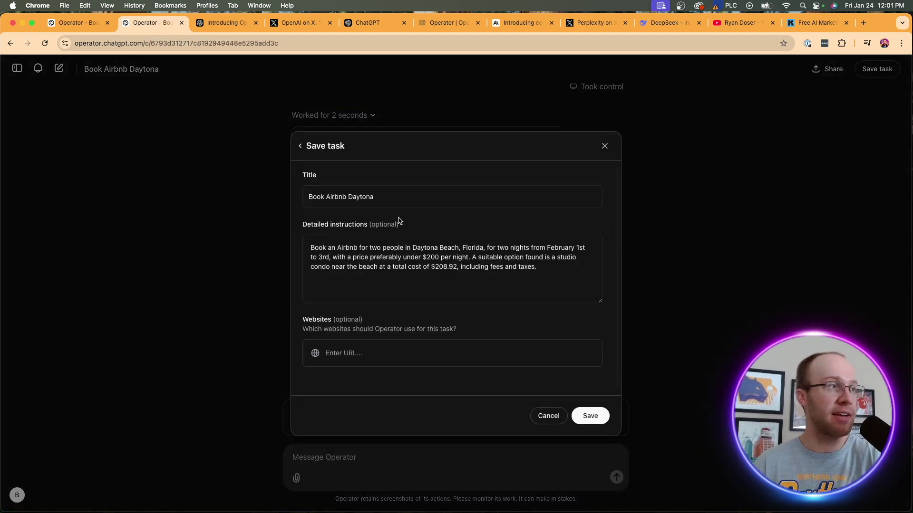
# Review the Book Airbnb Daytona task's detailed instructions, then close the Save task form without saving
pyautogui.click(395, 258)
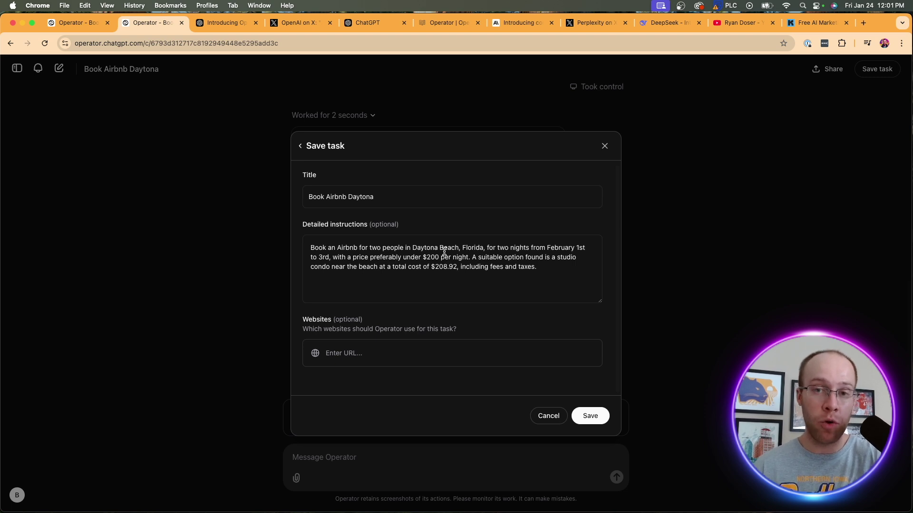
pyautogui.scroll(-1, 445, 252)
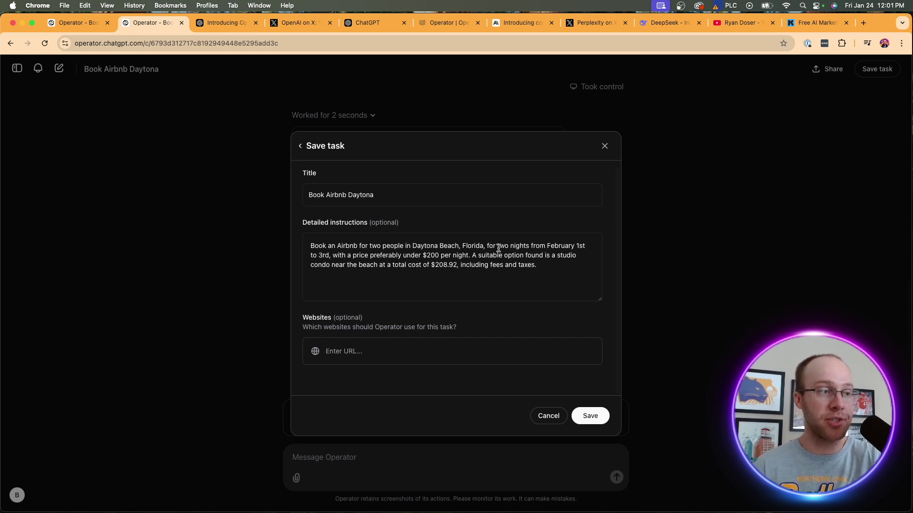
pyautogui.click(606, 144)
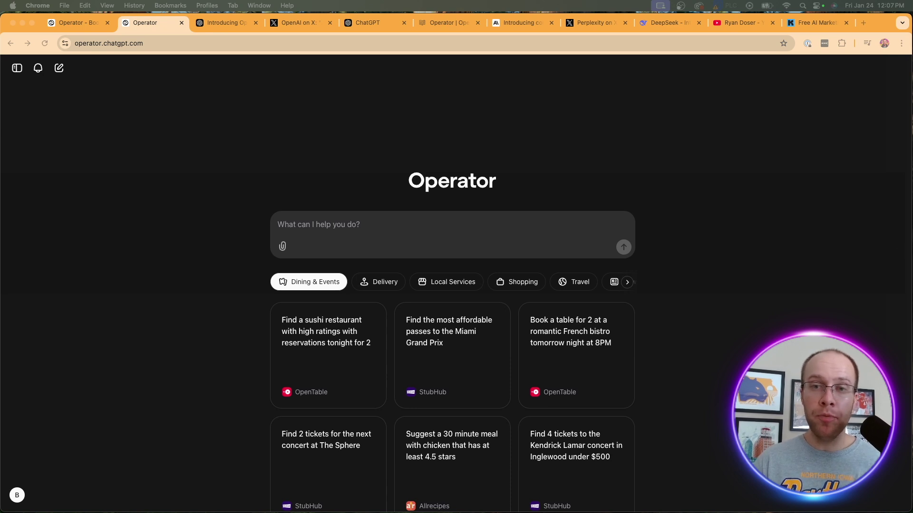
# Submit a task to find the best podcasting headphones under $100 on Amazon and enlarge its browser view
pyautogui.click(444, 233)
pyautogui.write('Find me the best headphones for podcasting under $100 on Amazon')
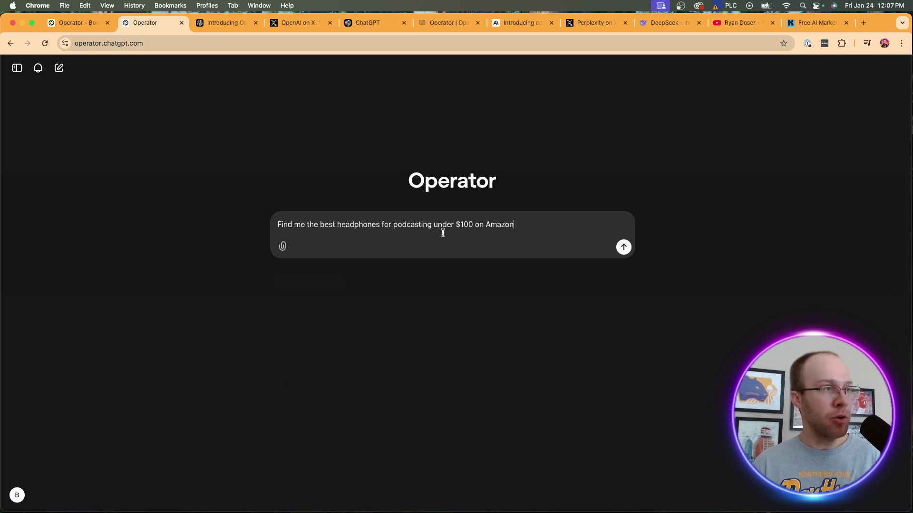
pyautogui.moveTo(281, 224); pyautogui.dragTo(458, 225)
pyautogui.click(457, 224)
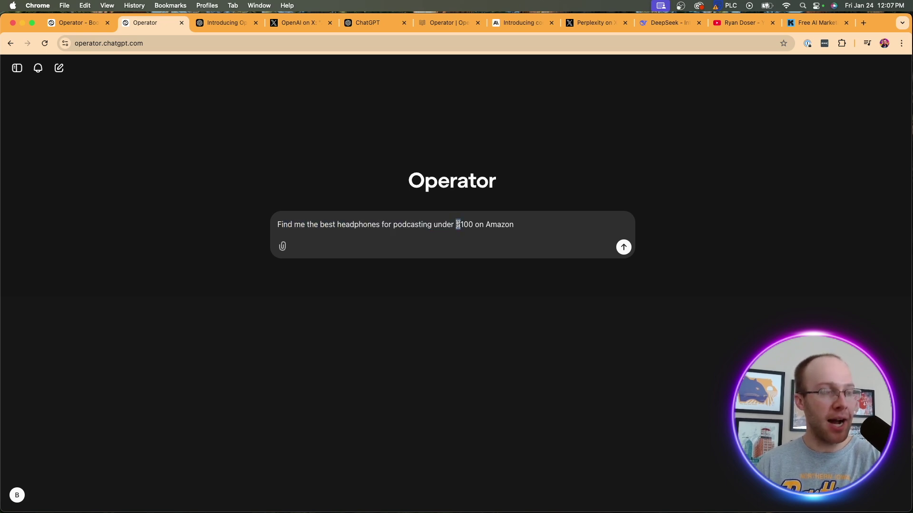
pyautogui.press('Return')
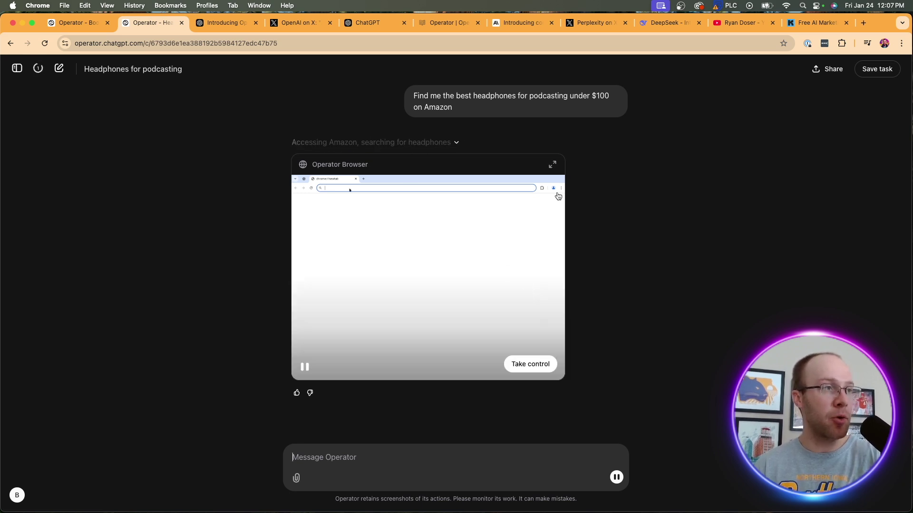
pyautogui.click(553, 164)
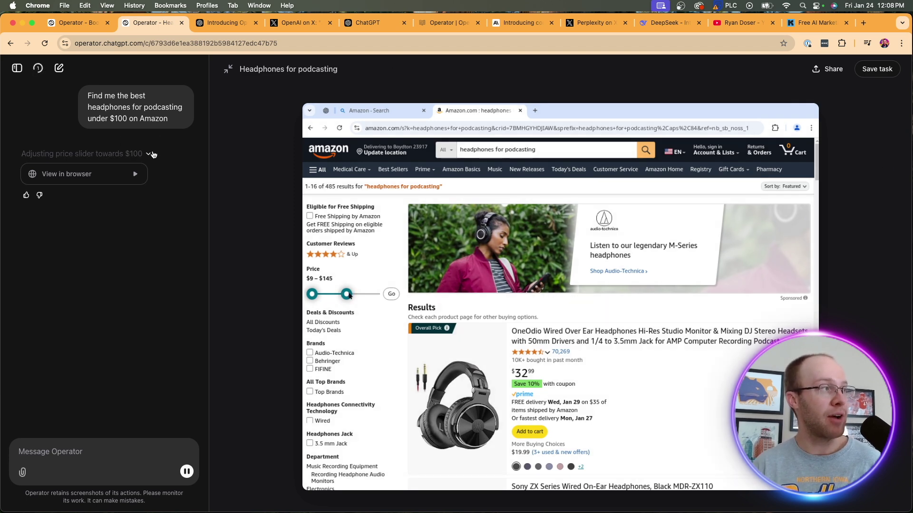
# Expand Operator's steps and review its six podcasting headphones under $100, with prices and product links
pyautogui.click(152, 155)
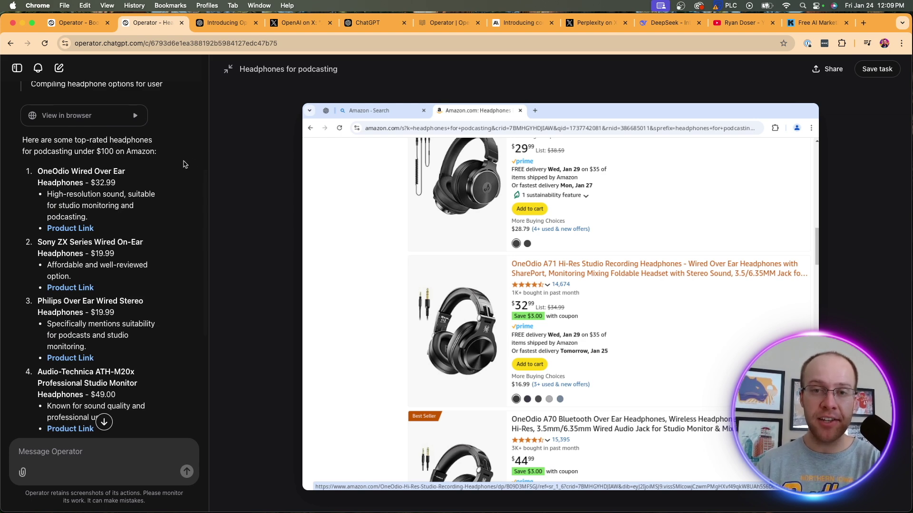
pyautogui.scroll(1, 93, 210)
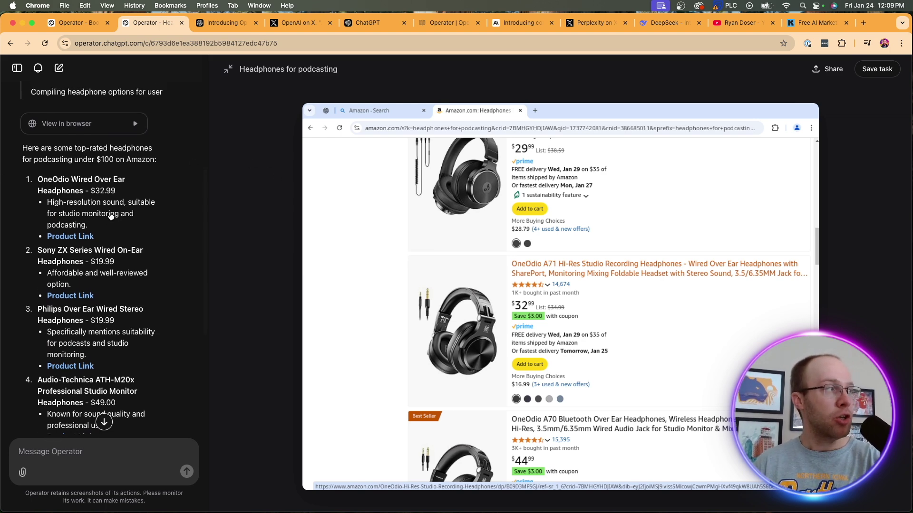
pyautogui.scroll(-5, 95, 210)
pyautogui.scroll(-4, 109, 190)
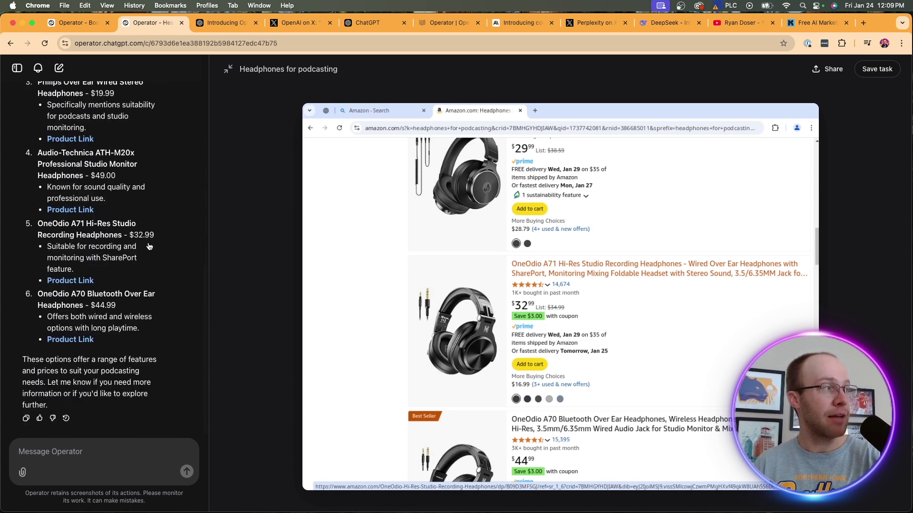
pyautogui.scroll(10, 100, 266)
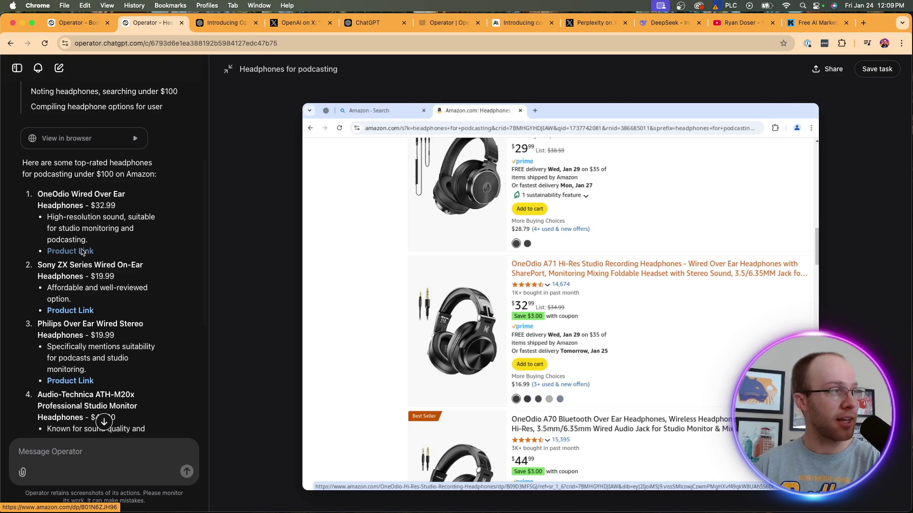
# Check the first recommended headphones' Amazon product page, then close it
pyautogui.click(82, 251)
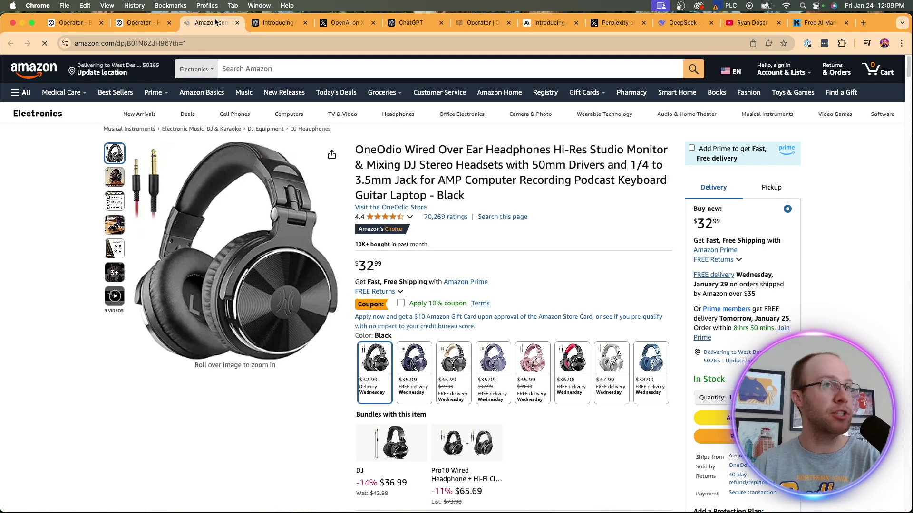
pyautogui.click(237, 23)
pyautogui.scroll(-5, 120, 278)
# Scroll up and down through the headphone recommendations in the chat panel
pyautogui.moveTo(585, 307)
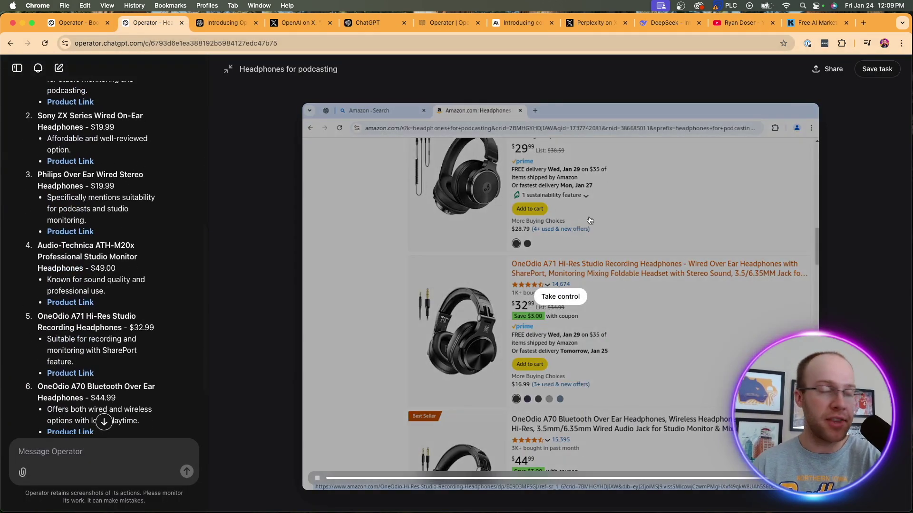
pyautogui.scroll(-3, 108, 346)
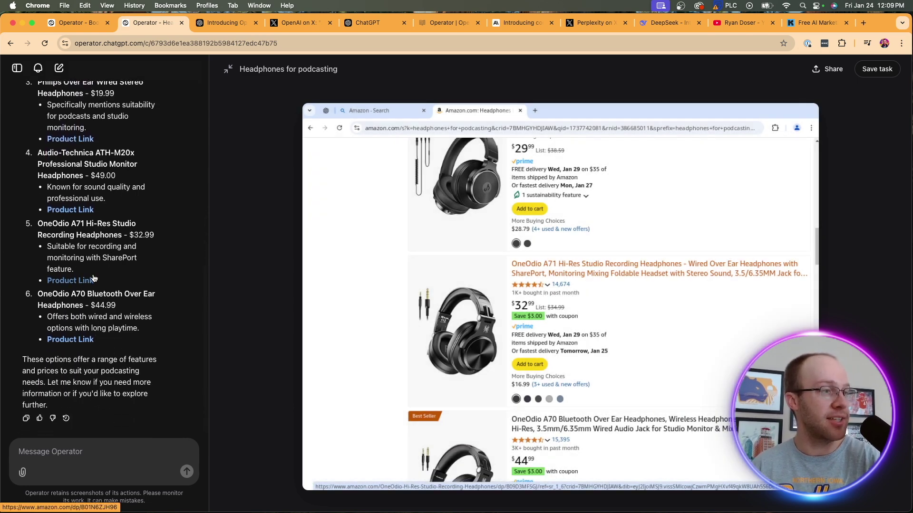
pyautogui.scroll(5, 93, 279)
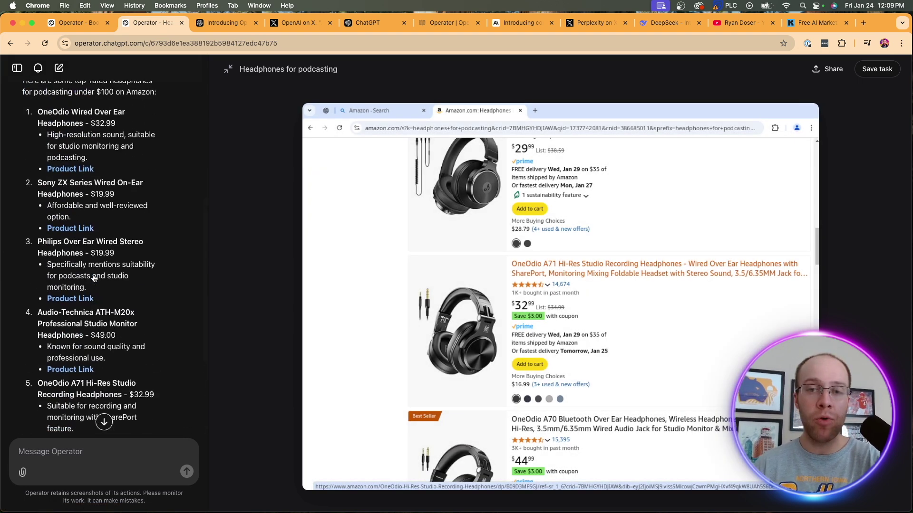
pyautogui.scroll(5, 94, 279)
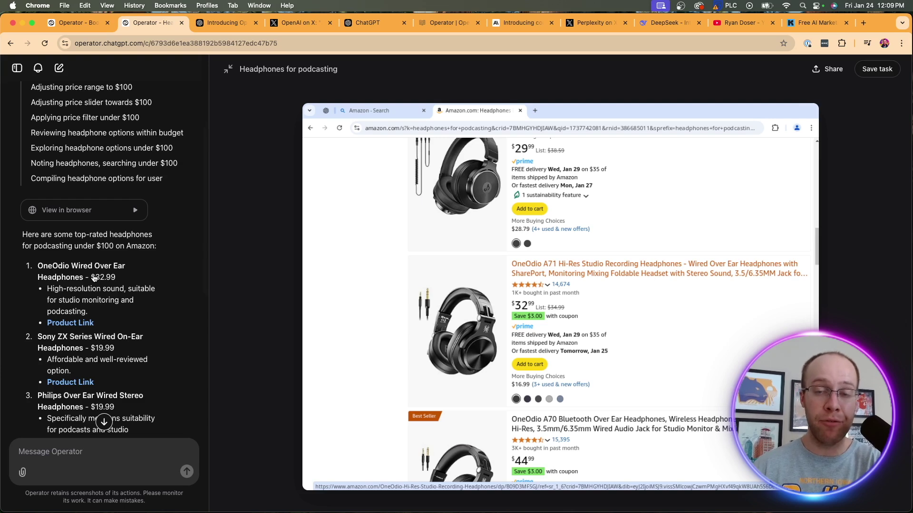
pyautogui.scroll(5, 92, 237)
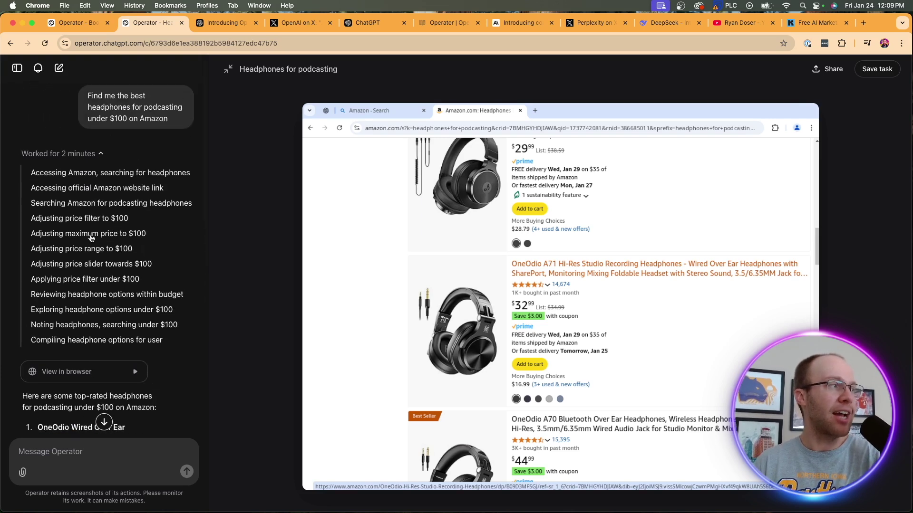
pyautogui.scroll(-4, 92, 238)
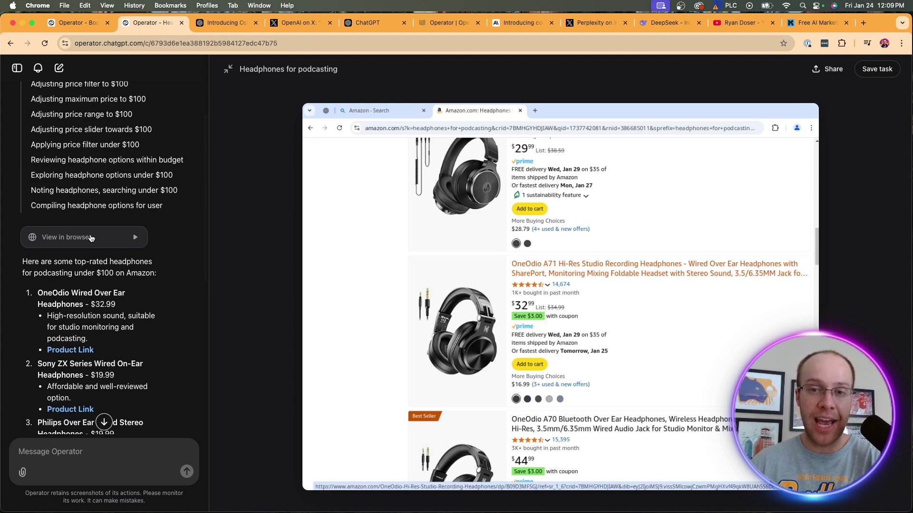
pyautogui.scroll(-2, 46, 301)
pyautogui.scroll(-10, 133, 236)
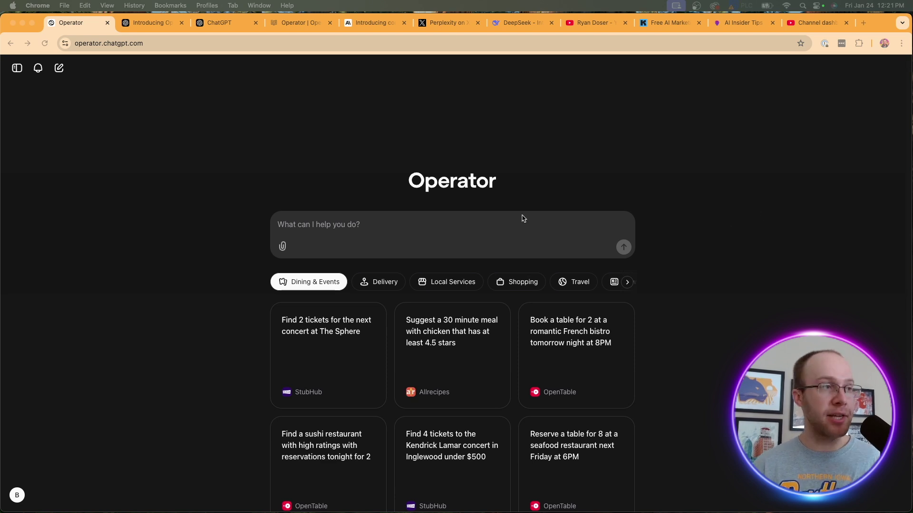
# Paste and submit the prompt asking for an SEO analysis of aiinsidertips.com with five ranking takeaways
pyautogui.click(431, 228)
pyautogui.write('Run an SEO analysis on my website (https://aiinsidertips.com/) and provide unbiased feedback of your top five takeaways of what I should work on next to improve my search rankings.')
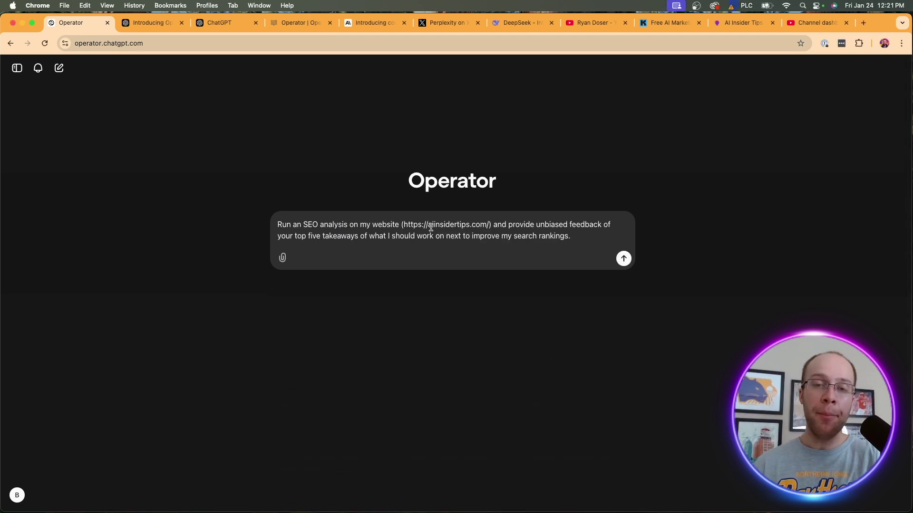
pyautogui.click(276, 224)
pyautogui.moveTo(277, 224); pyautogui.dragTo(420, 224)
pyautogui.click(490, 224)
pyautogui.click(422, 225)
pyautogui.moveTo(502, 226)
pyautogui.mouseDown()
pyautogui.moveTo(618, 224)
pyautogui.moveTo(336, 242)
pyautogui.moveTo(509, 236)
pyautogui.mouseUp()
pyautogui.click(509, 236)
pyautogui.press('Return')
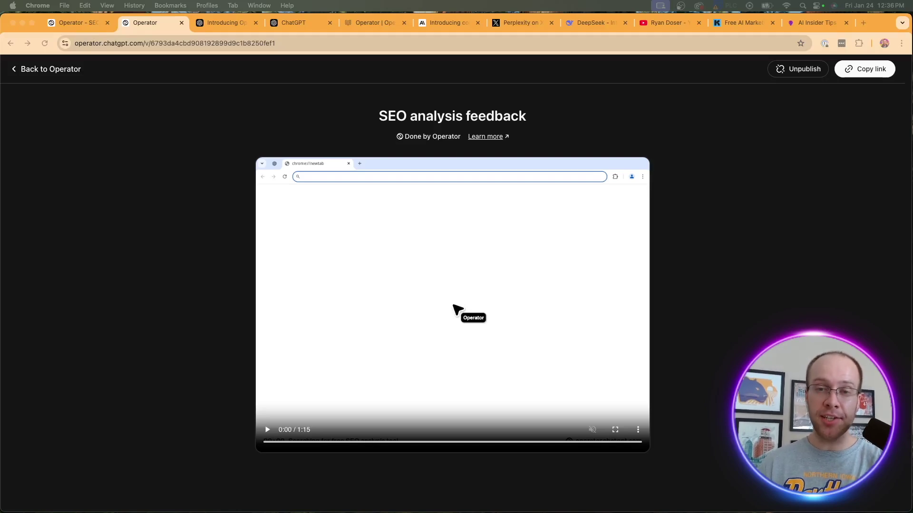
# Play the SEO analysis task's 1:15 replay video on the share page, then pause it partway
pyautogui.click(728, 112)
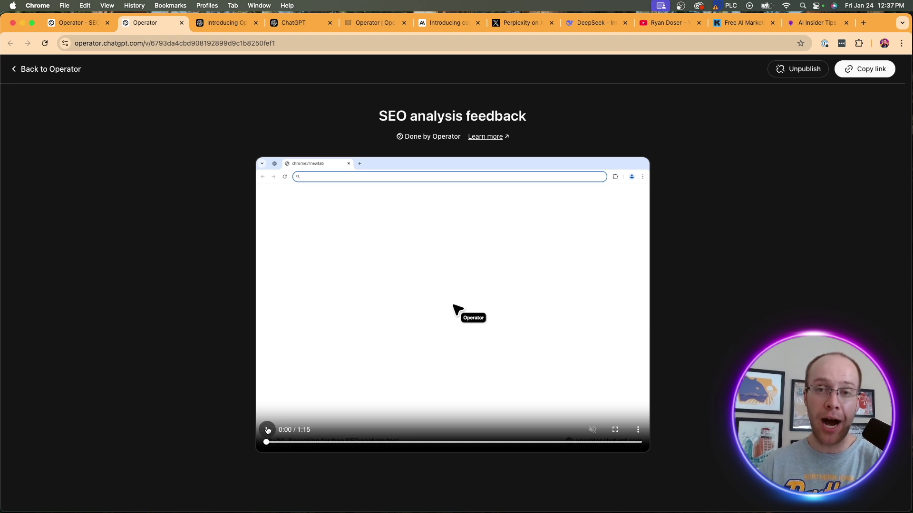
pyautogui.click(268, 430)
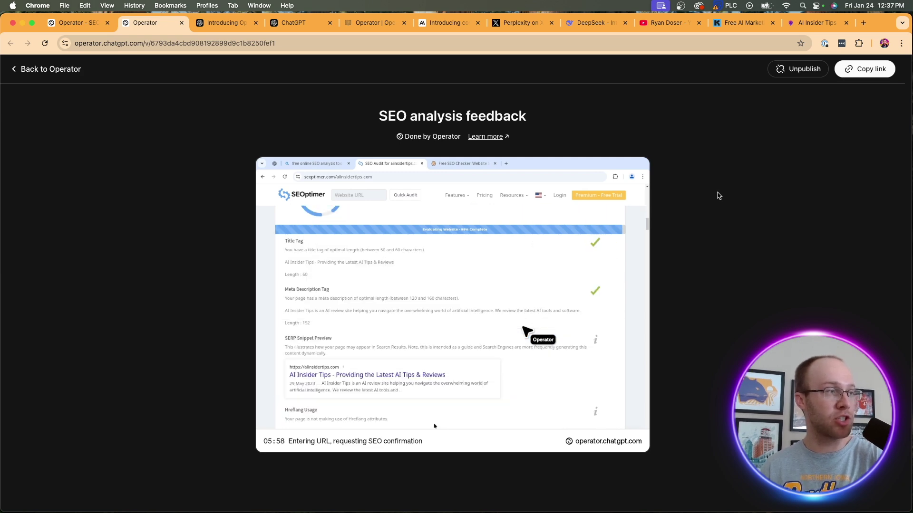
pyautogui.moveTo(279, 383)
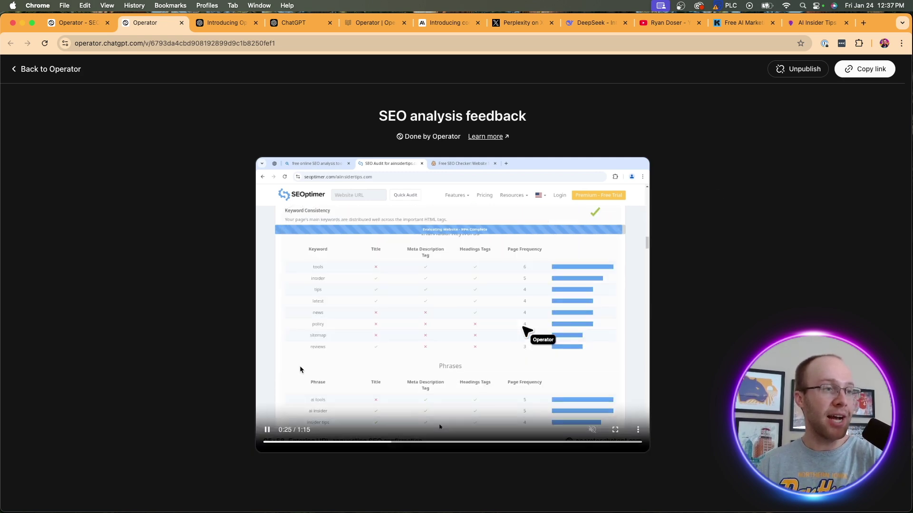
pyautogui.click(260, 433)
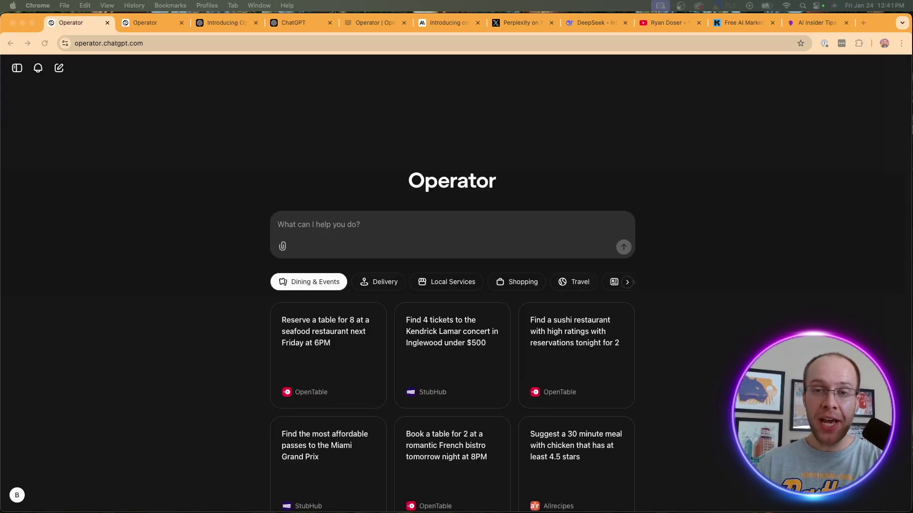
# Bring the Operator start page into focus
pyautogui.click(771, 153)
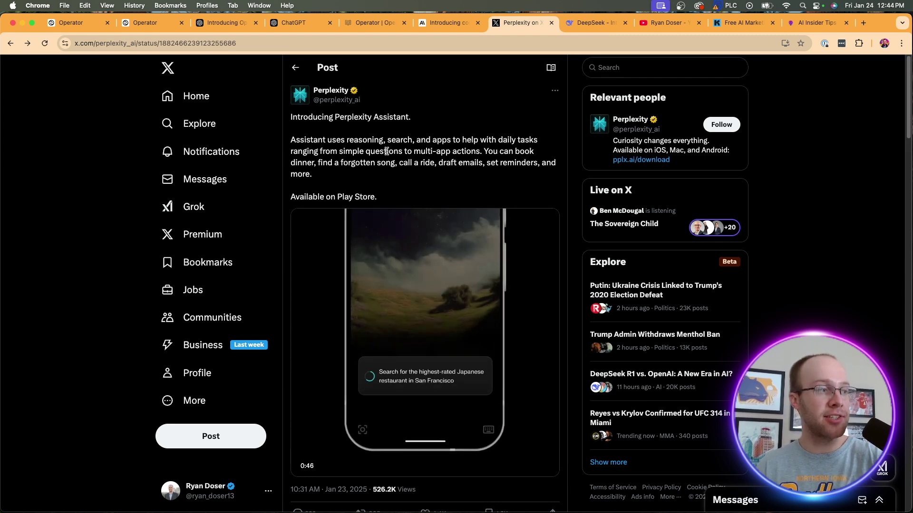
# Look over the Perplexity Assistant post on X, then switch to the DeepSeek chat tab
pyautogui.scroll(-2, 369, 141)
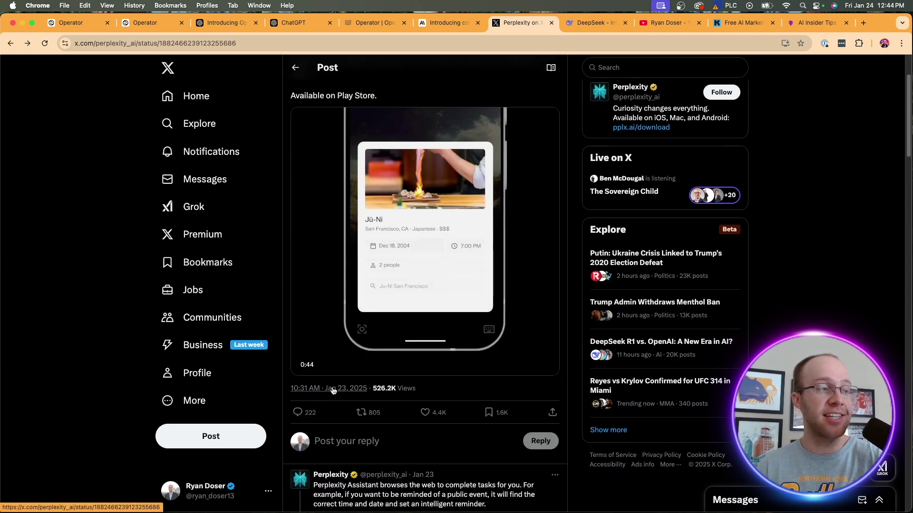
pyautogui.scroll(2, 505, 266)
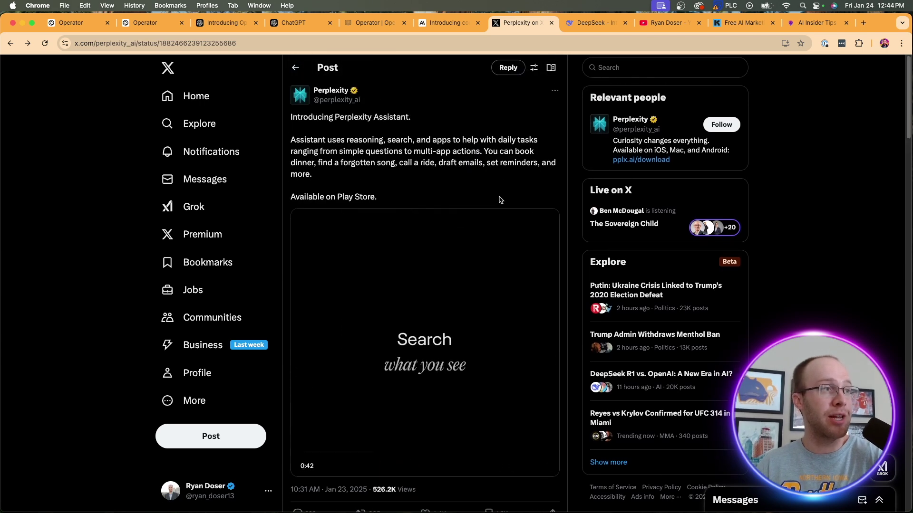
pyautogui.click(596, 24)
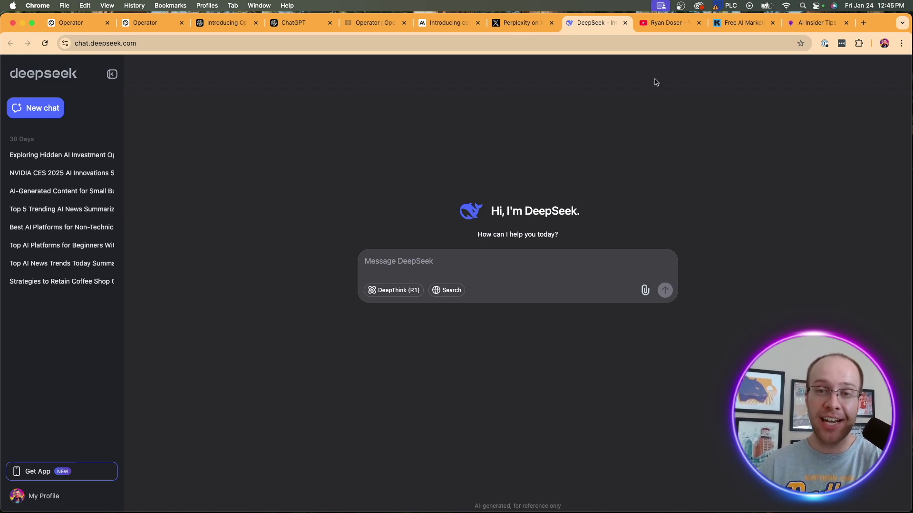
# Switch to the next tab, showing the YouTube channel's Videos page with its latest uploads
pyautogui.hotkey('ctrl', 'Tab')
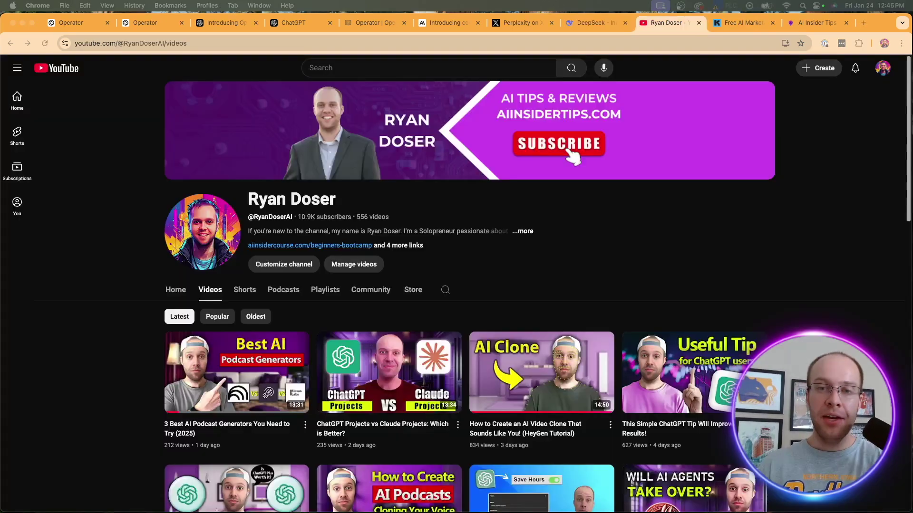